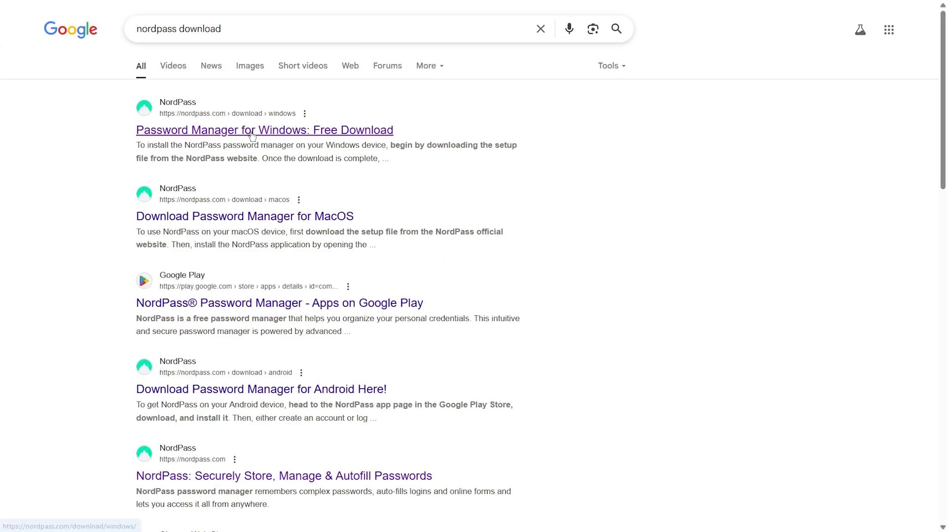
Get NordPass for Windows from the 'Free Download' search result and begin creating a Nord account
click(252, 131)
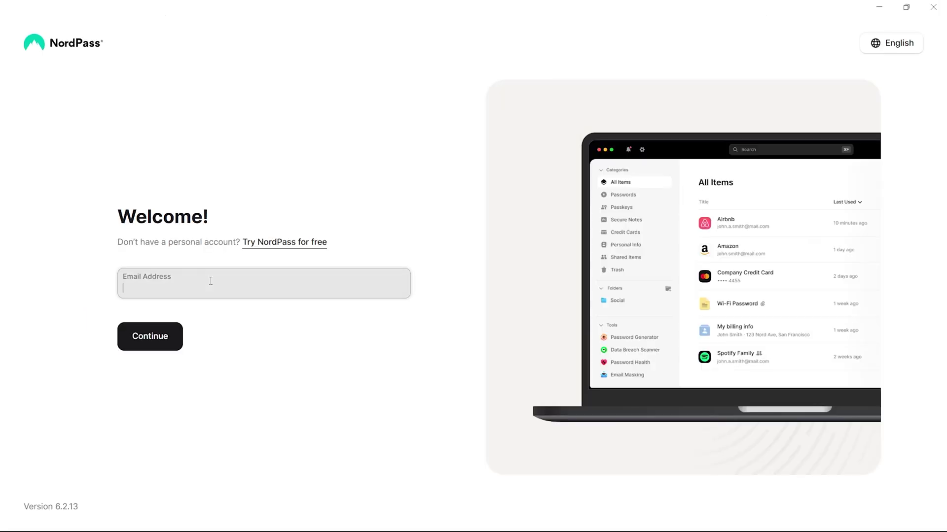
click(146, 337)
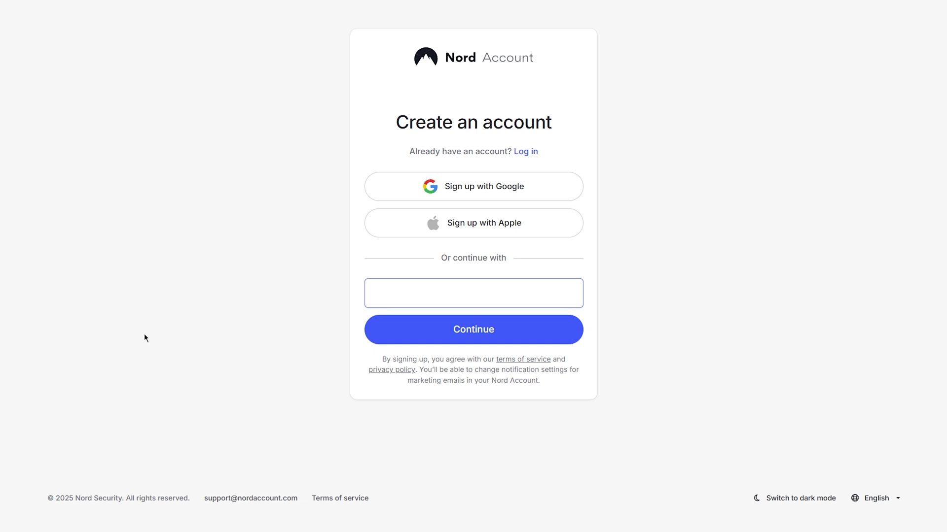
Submit the account email and enter the verification code copied from the Gmail message
click(460, 329)
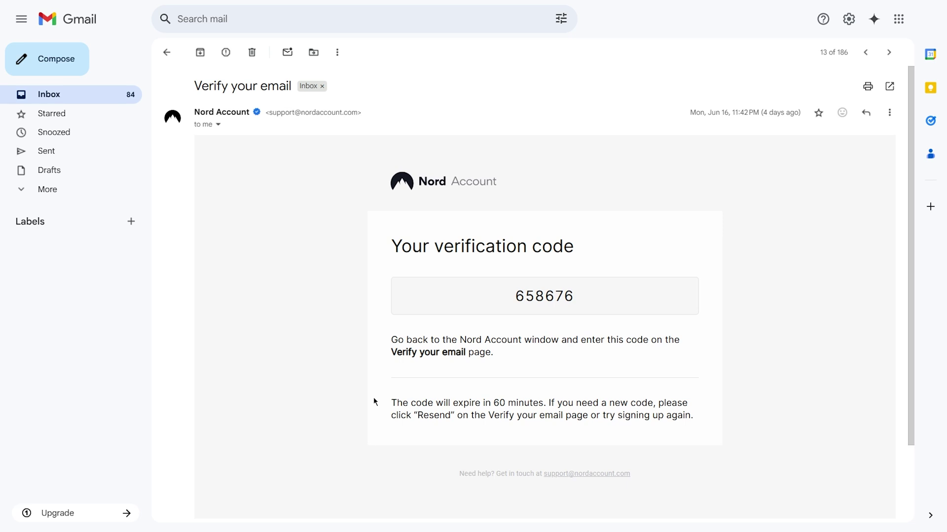
drag(549, 296, 575, 295)
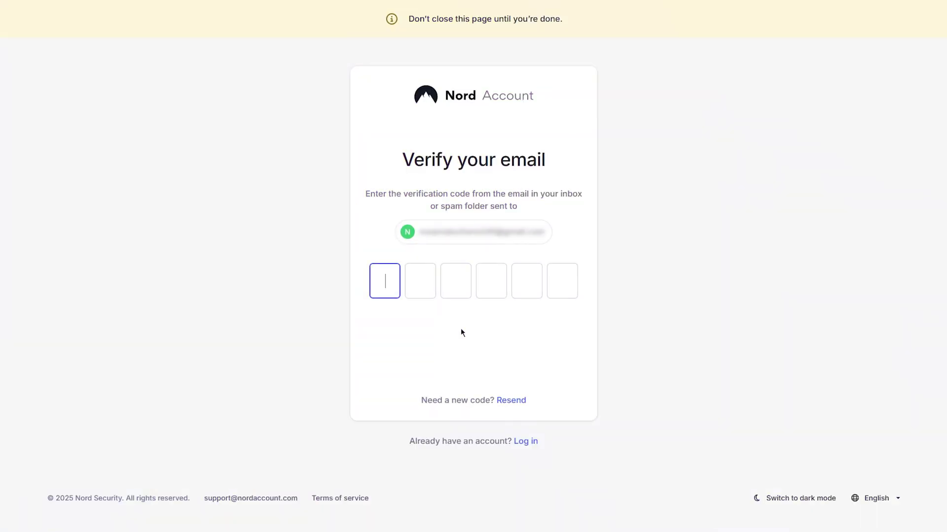
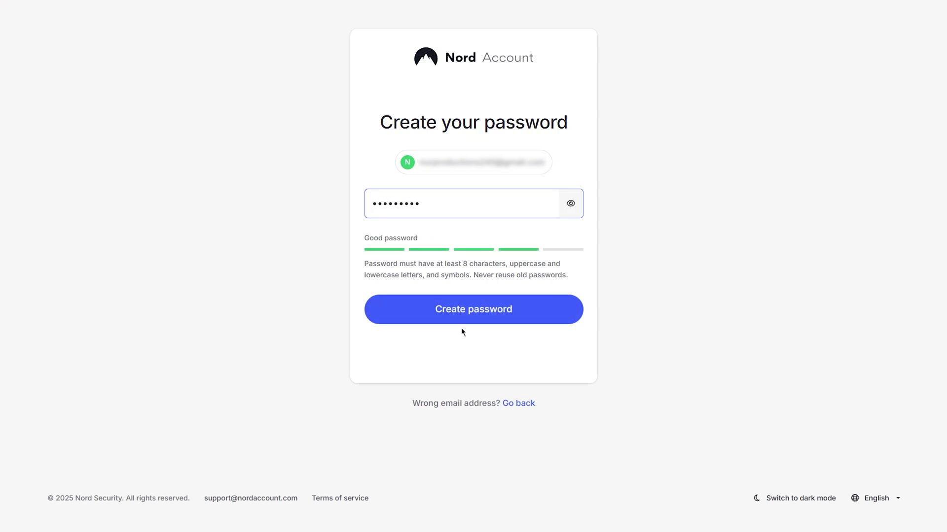
Create the account password, decline saving it in the browser, and hand off to NordPass
click(465, 314)
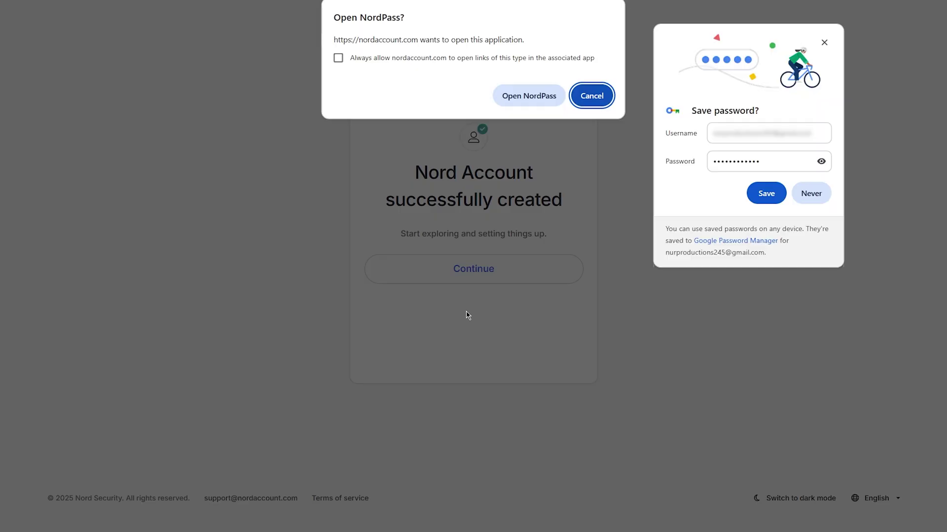
click(809, 195)
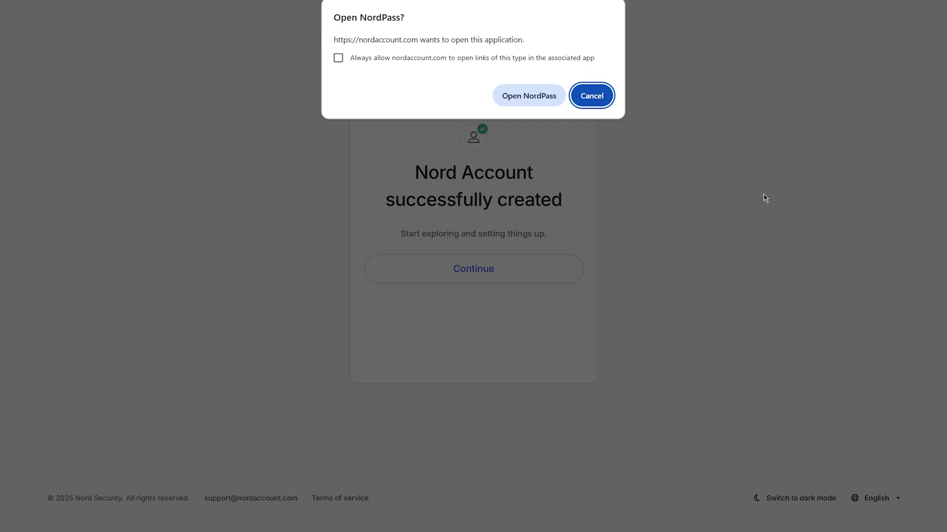
click(523, 97)
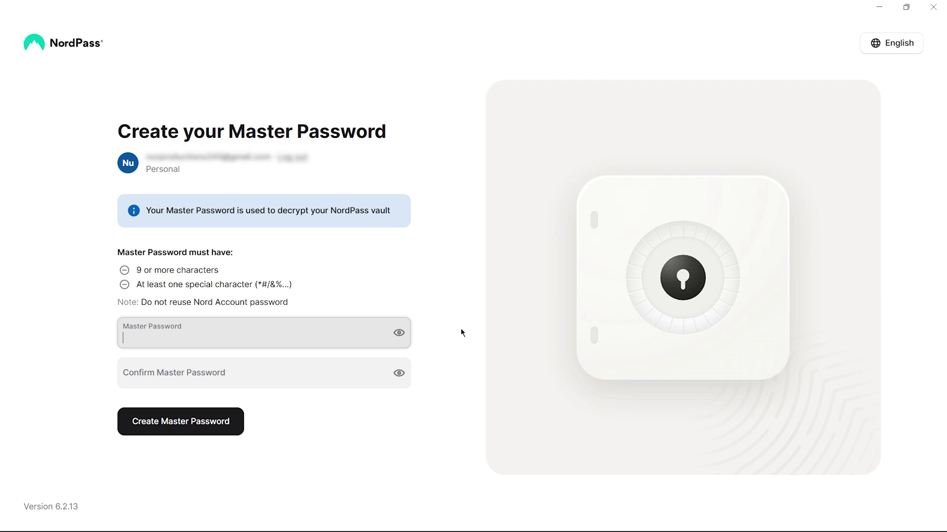
Enter and confirm the new Master Password to create it
text(•••••••)
click(303, 367)
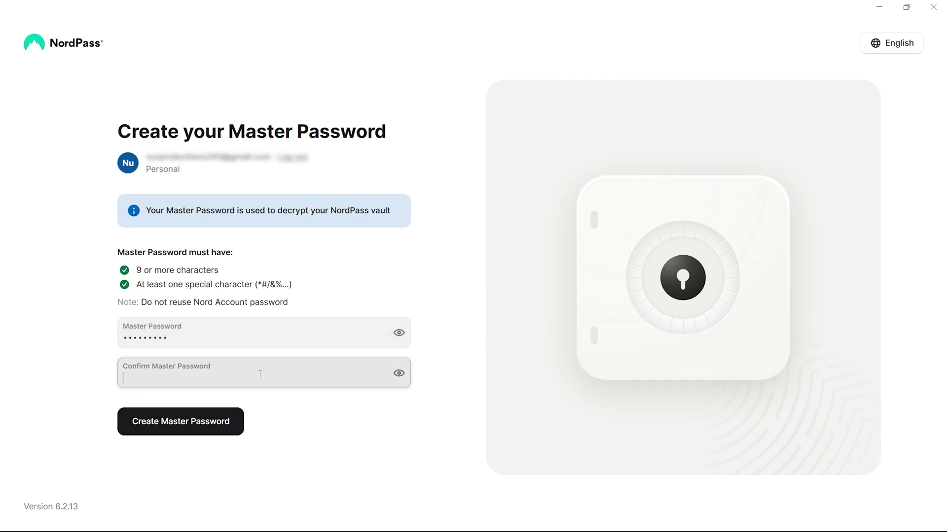
click(179, 426)
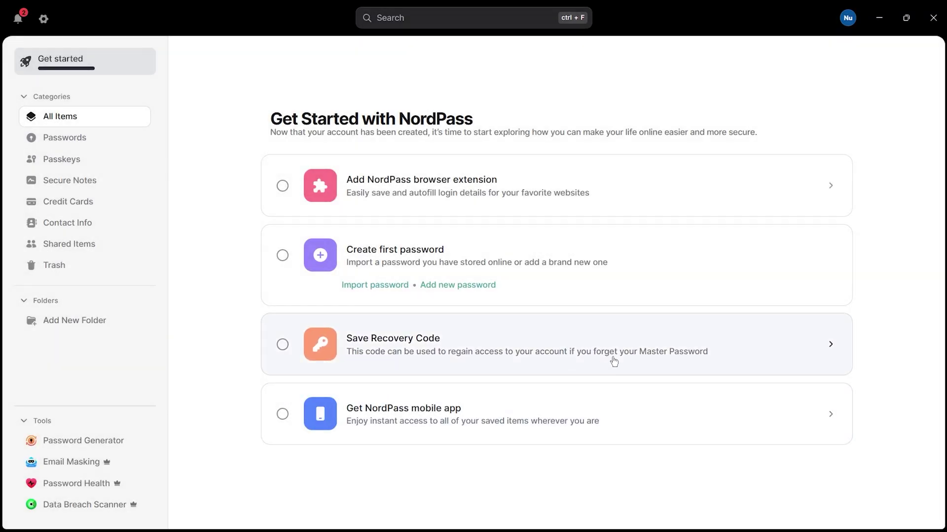
View the account recovery code and mark it as saved
click(612, 358)
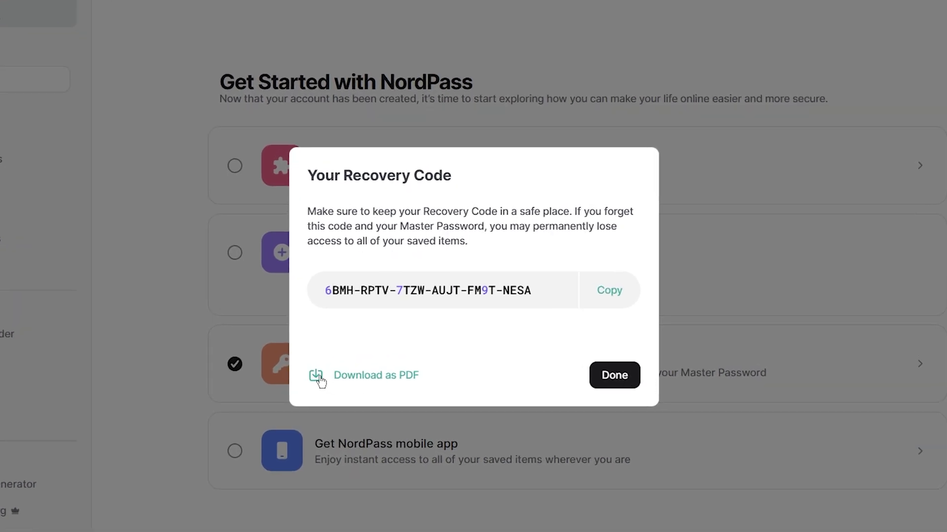
click(614, 377)
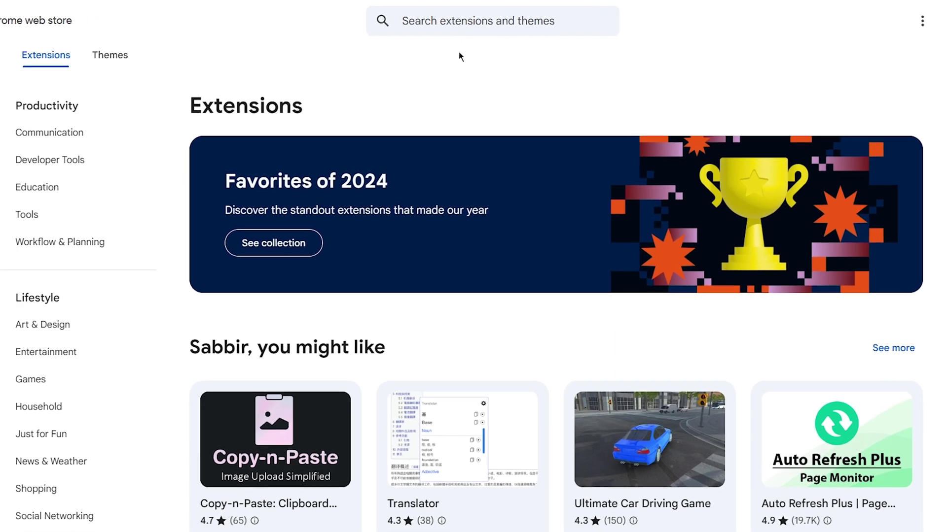
Find 'Nordpass' in the Chrome Web Store and add the Password Manager & Digital Vault extension
click(461, 19)
text(Nordpass)
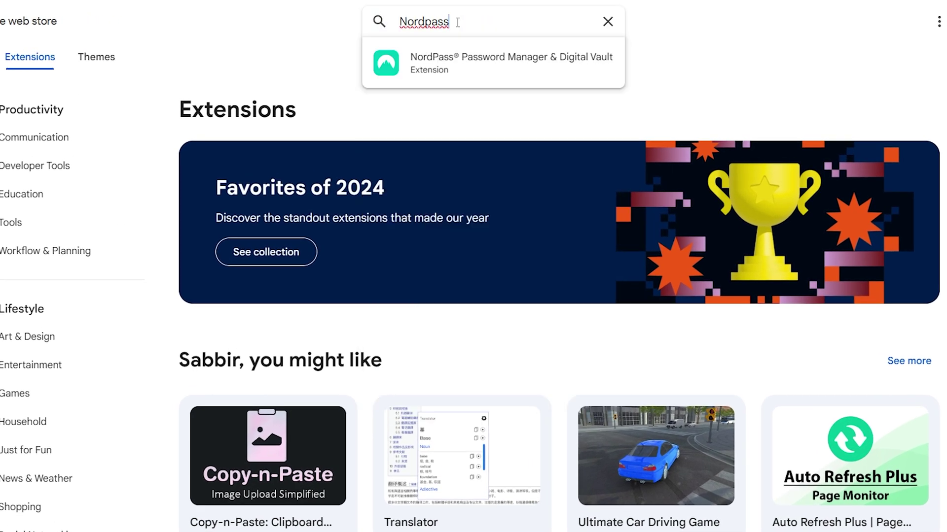
click(447, 64)
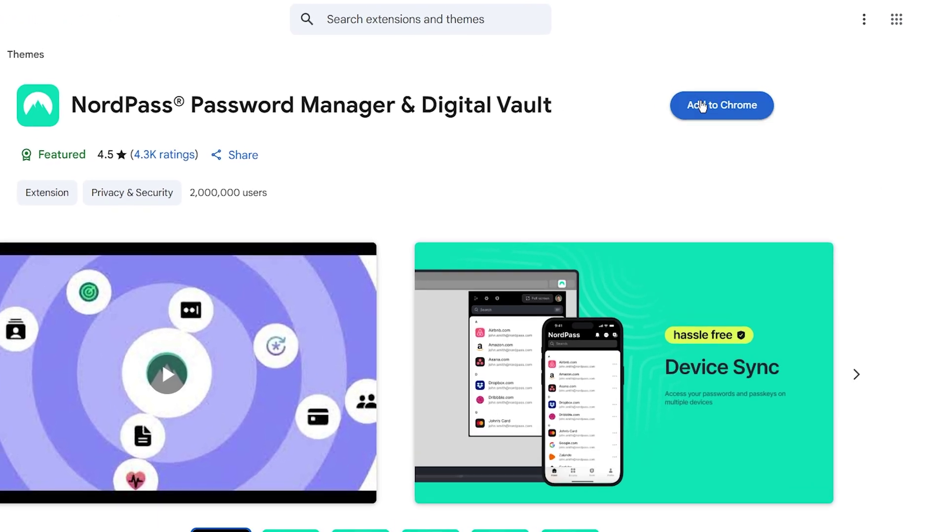
click(721, 107)
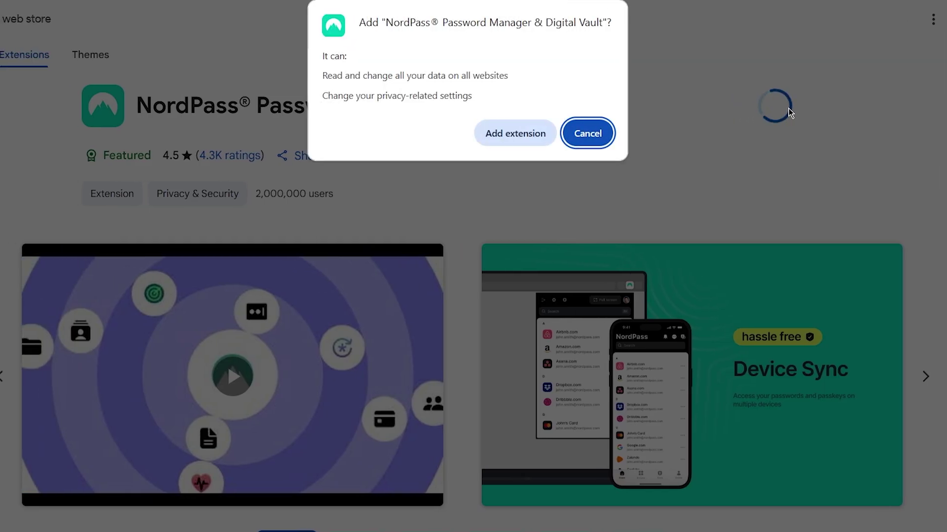
click(513, 133)
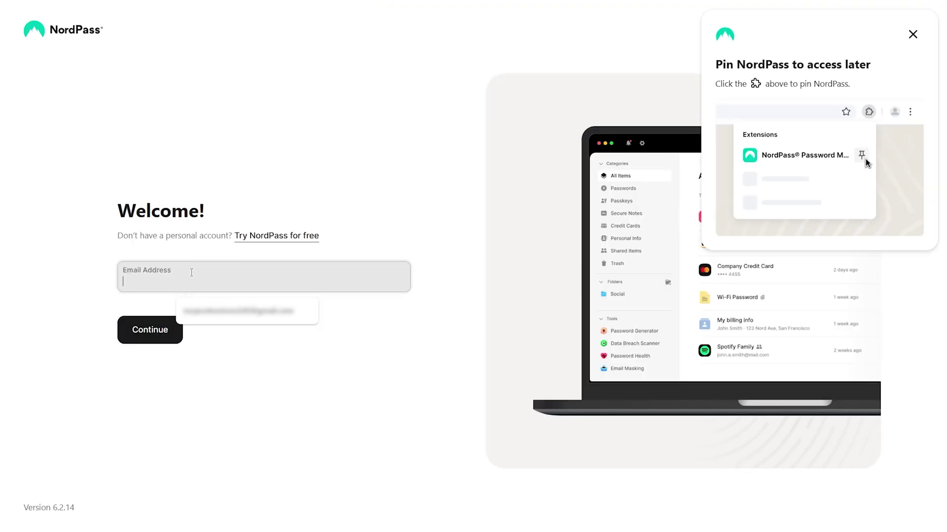
Sign the extension in with the saved email, unlock with the Master Password, and skip first-item setup
click(224, 315)
click(150, 334)
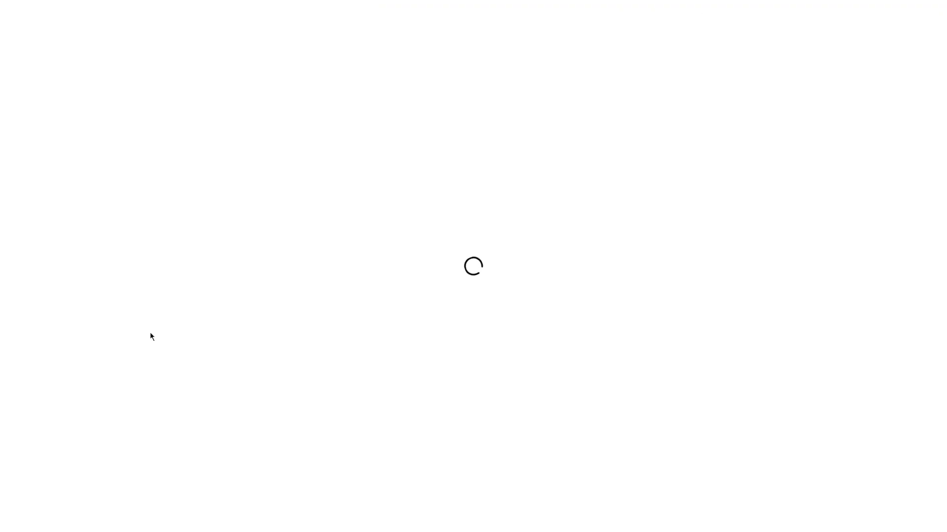
text(•••••••)
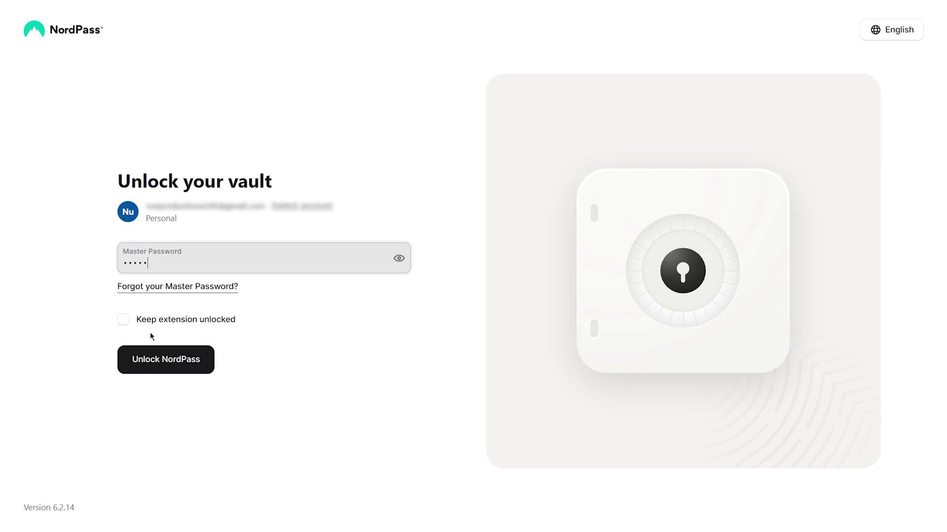
text(•)
click(154, 363)
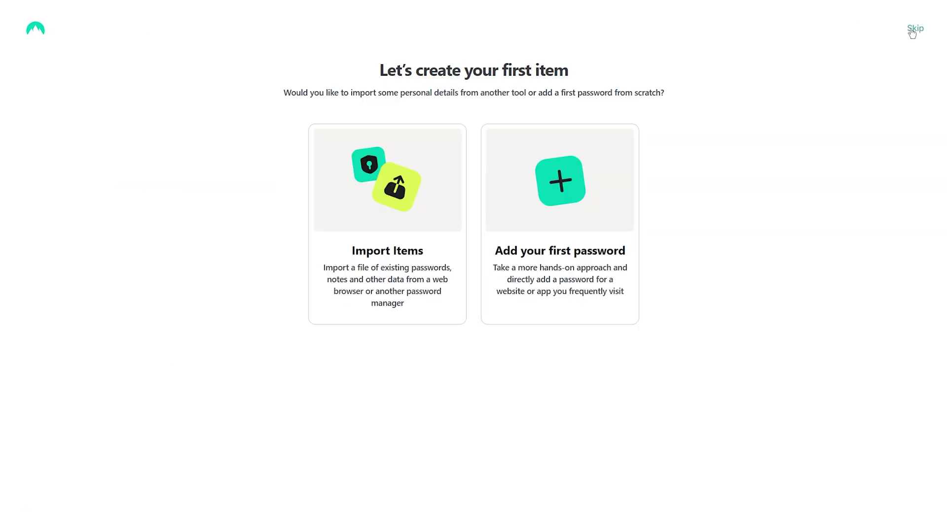
click(914, 29)
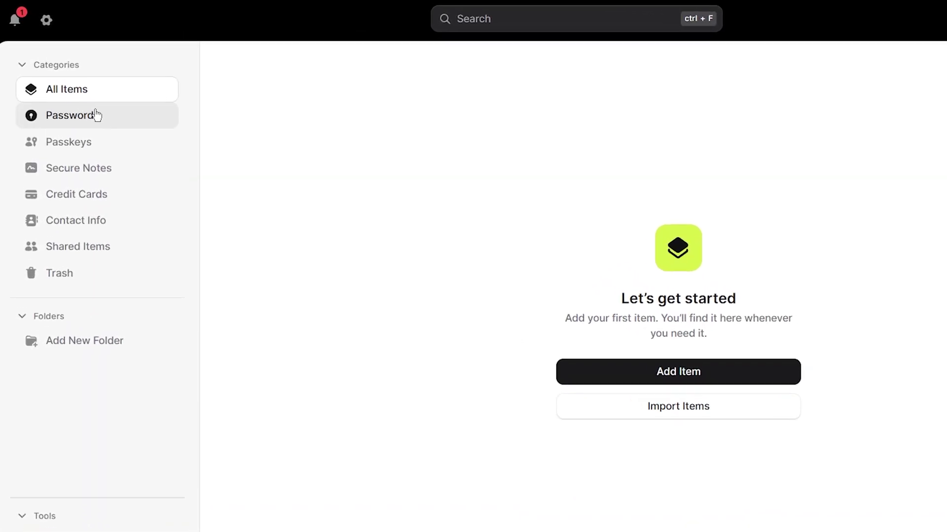
Look through the Passkeys and Secure Notes categories, starting a new secure note
click(66, 82)
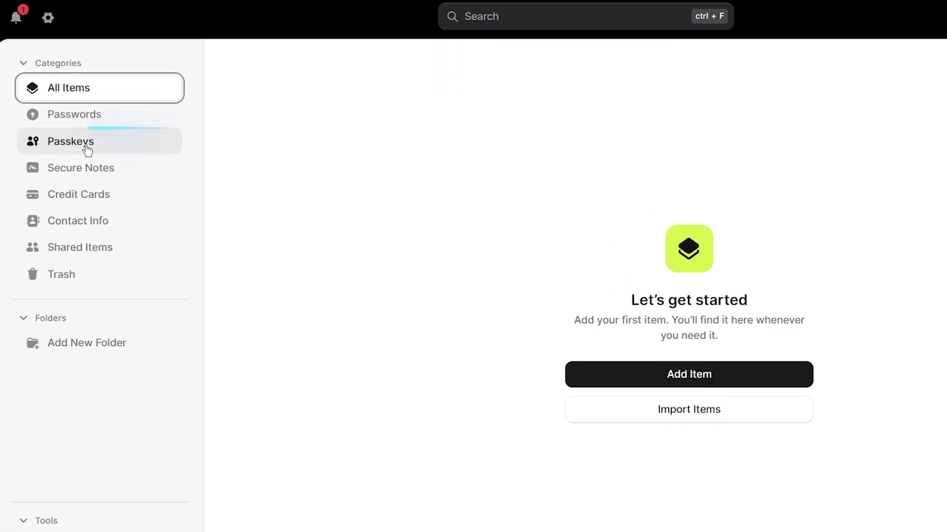
click(85, 147)
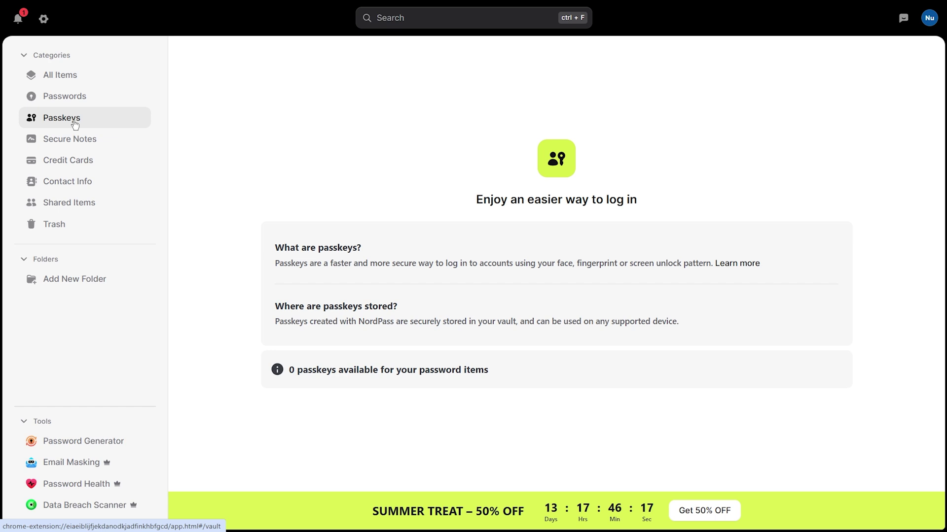
click(57, 142)
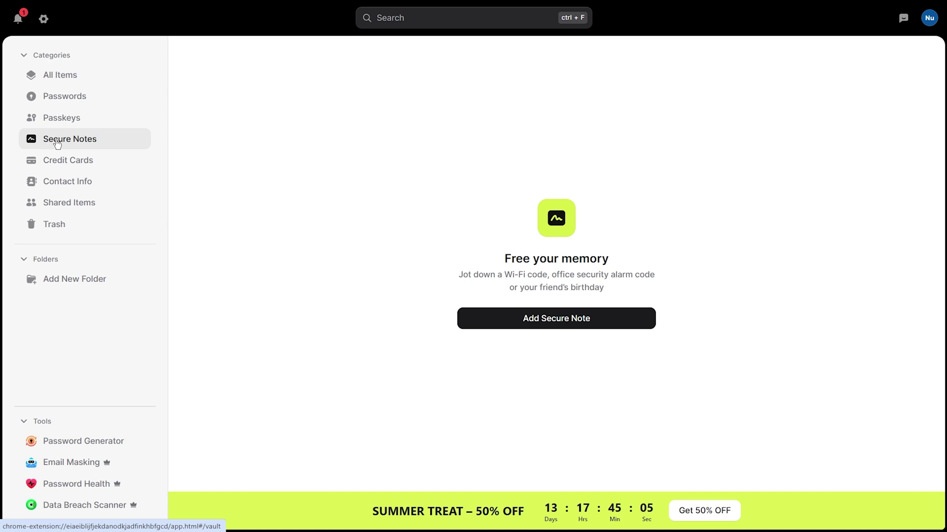
click(566, 321)
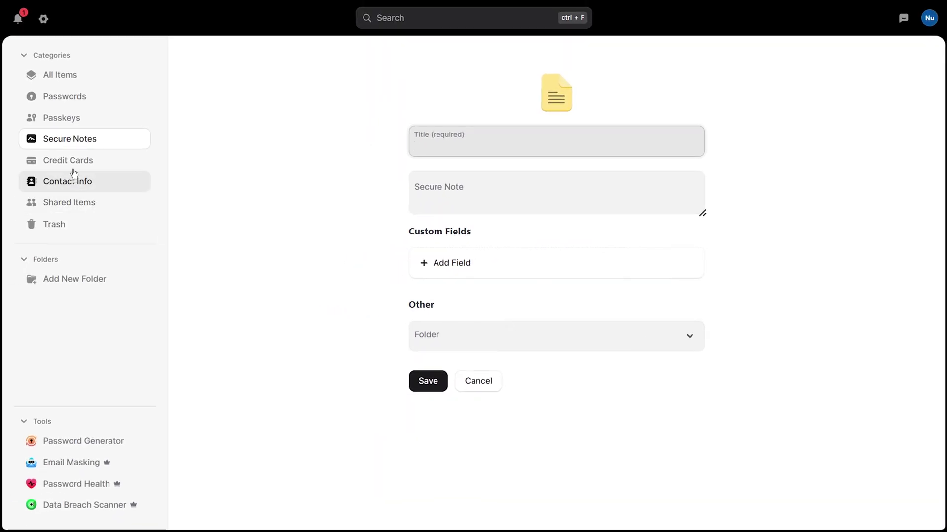
Browse Credit Cards, Contact Info and Shared Items, then return to the Passwords list
click(71, 161)
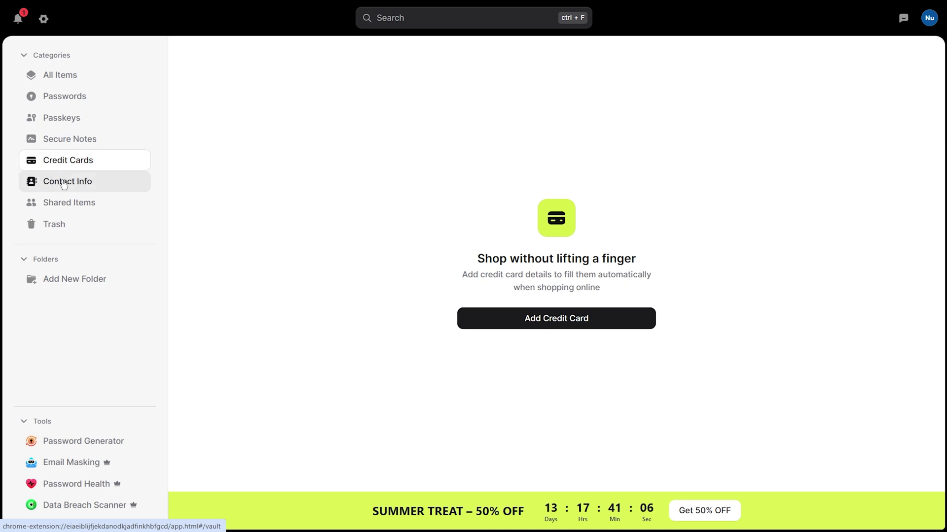
click(65, 184)
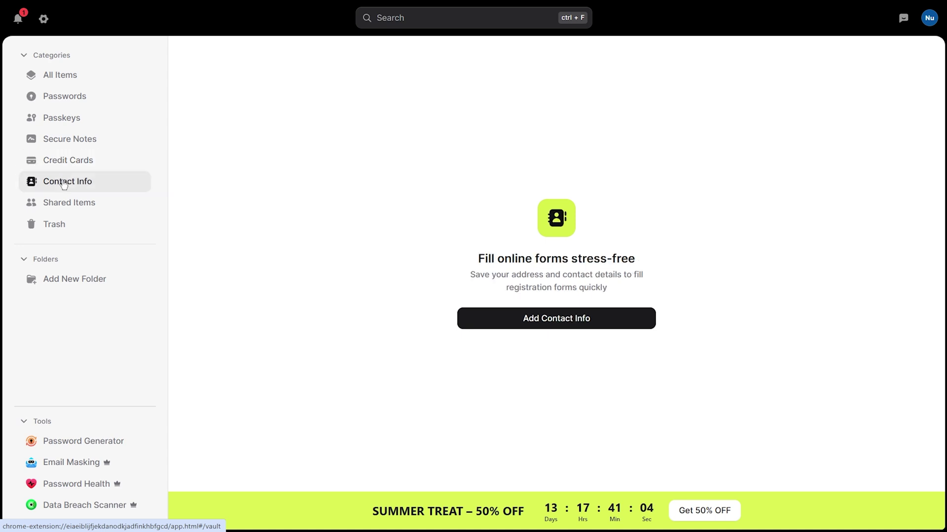
click(62, 204)
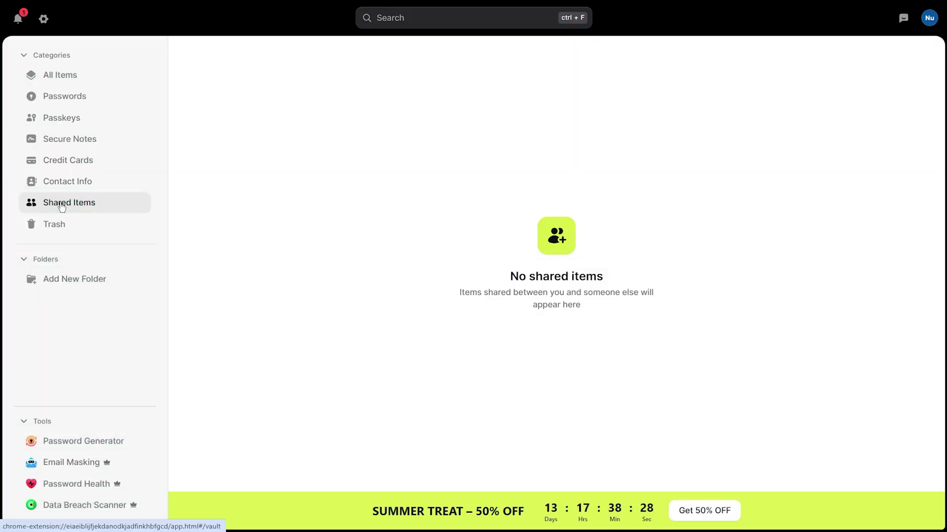
click(69, 97)
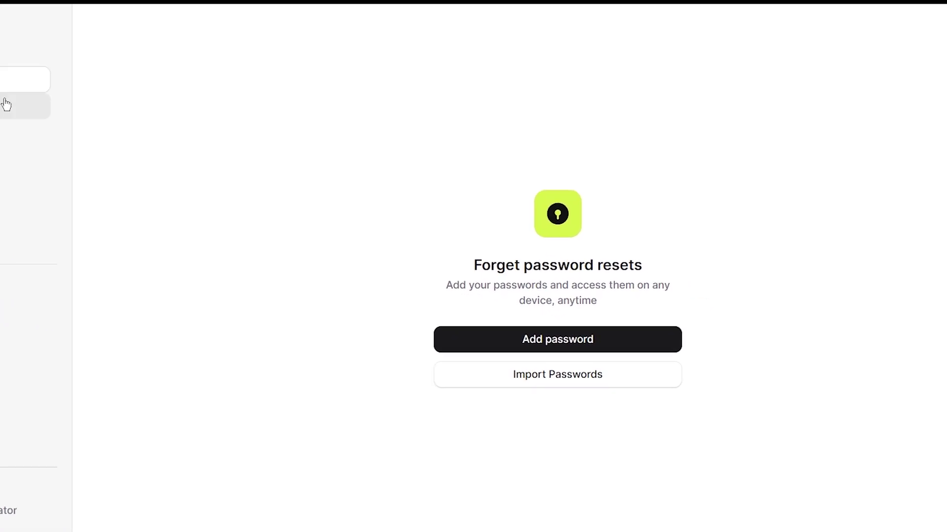
click(557, 341)
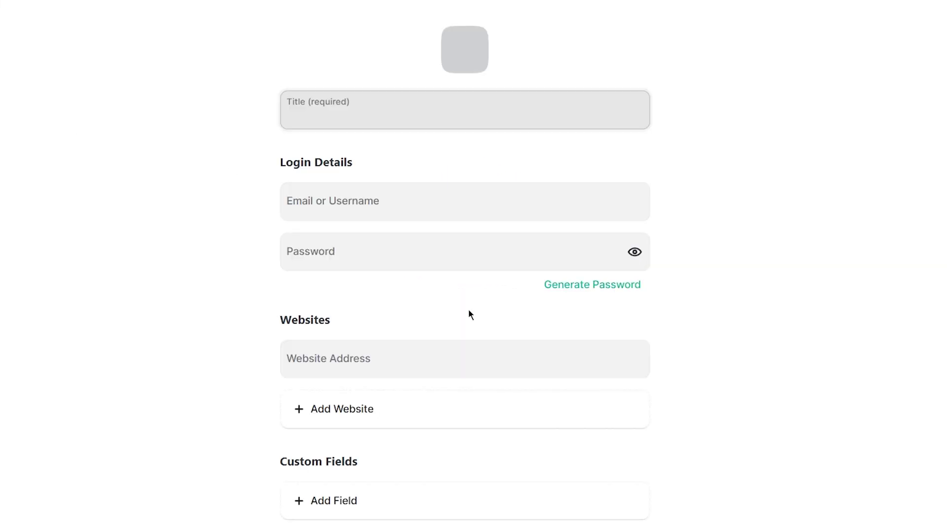
text(Facebook Password)
click(345, 202)
text(Sarah)
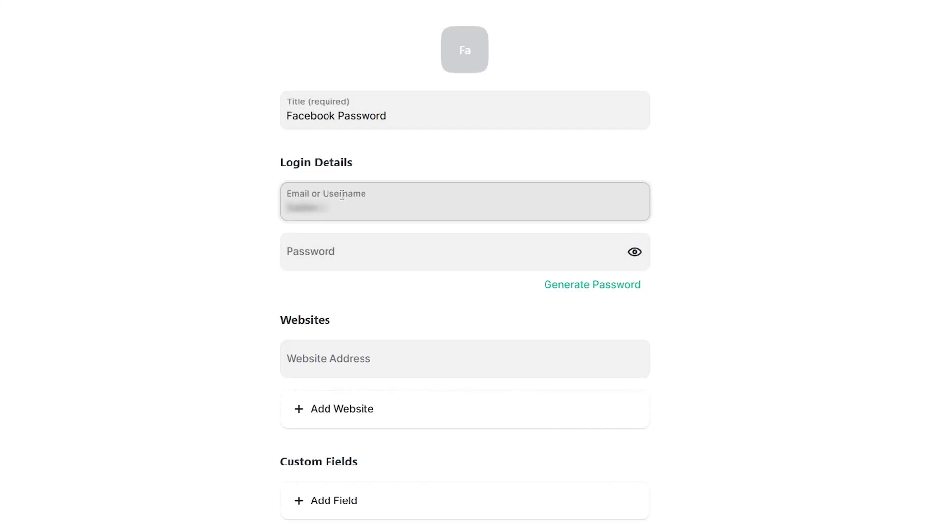
click(329, 246)
scroll(364, 289, down, 1)
click(370, 303)
text(https://www.facebook.com)
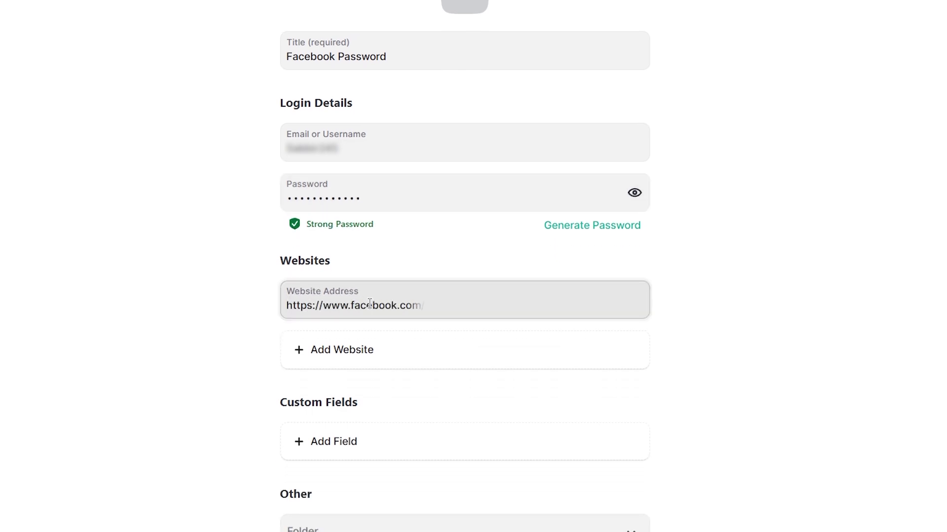
text(/)
scroll(370, 304, down, 3)
click(315, 475)
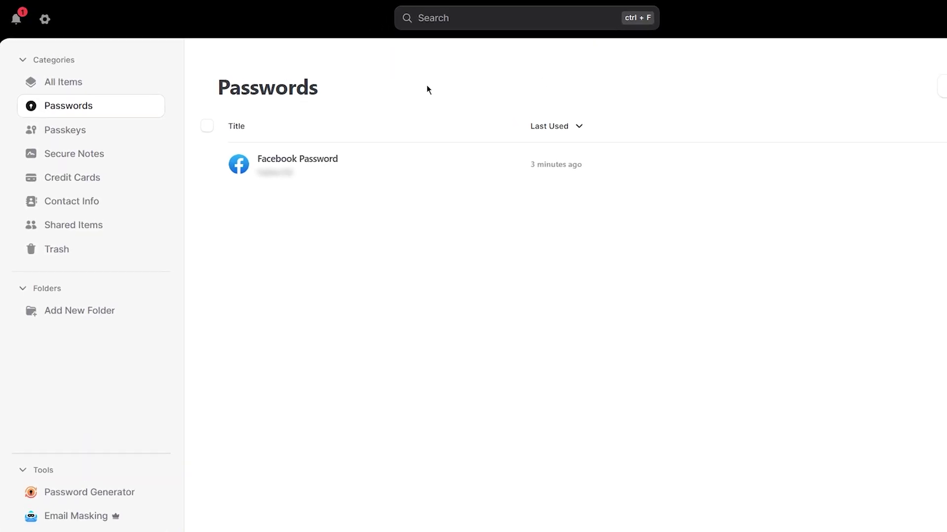
Start Import items from the Import and Export section of NordPass settings
click(44, 19)
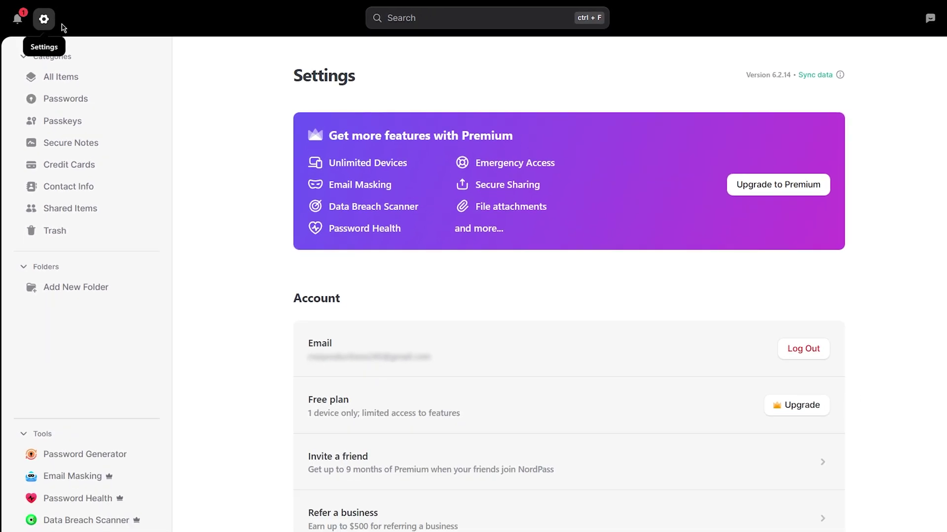
scroll(257, 195, down, 10)
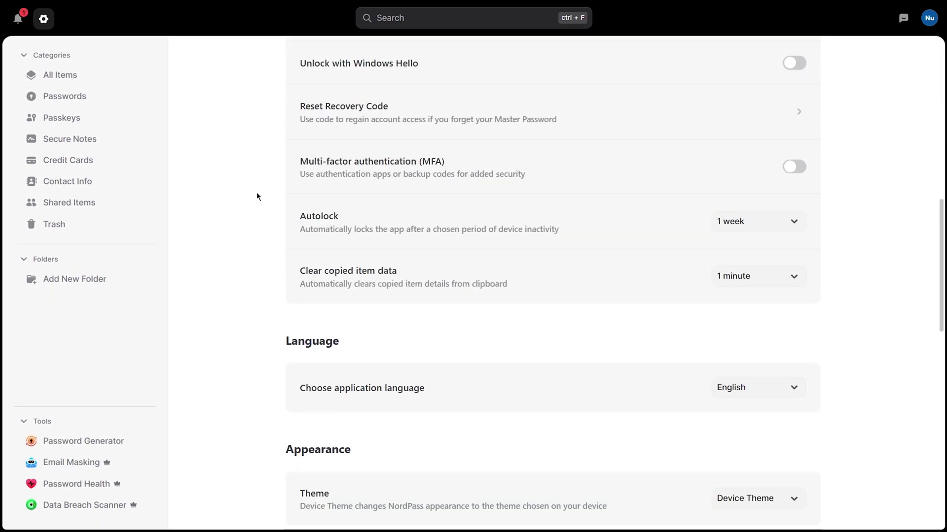
scroll(257, 196, down, 8)
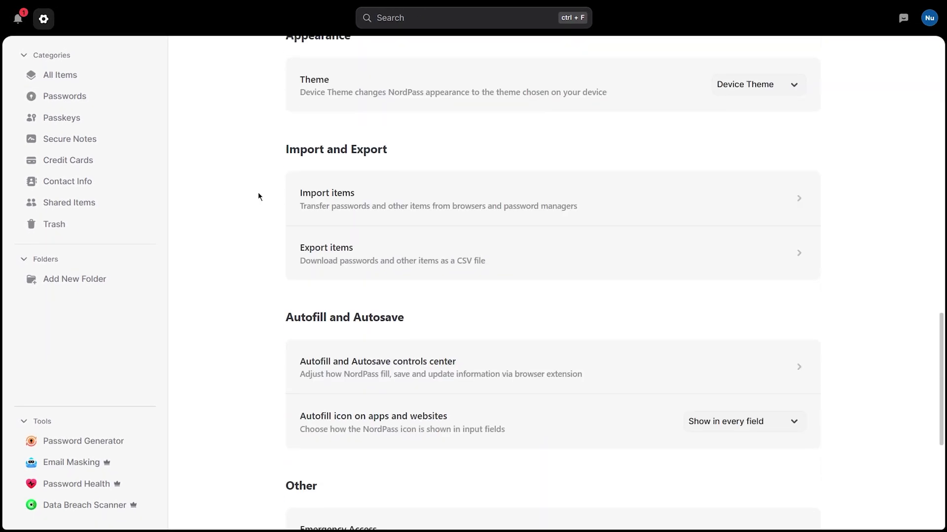
click(433, 203)
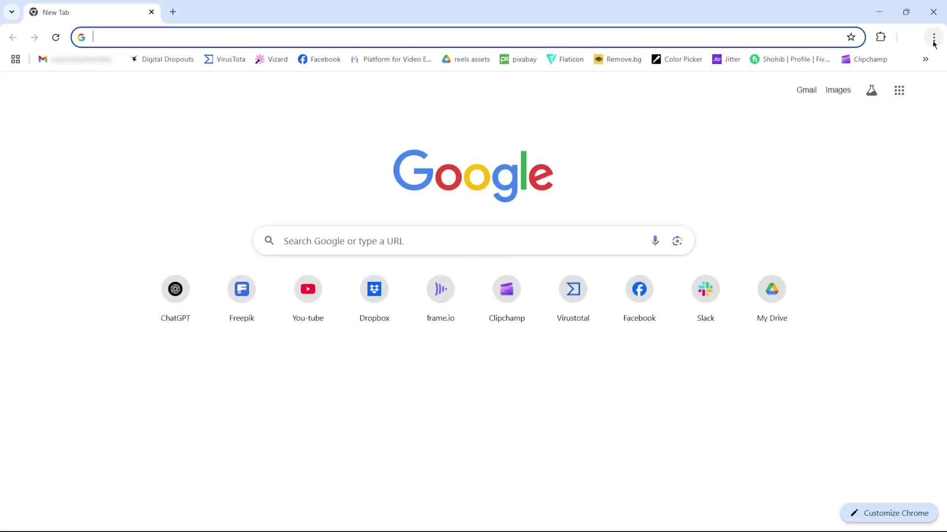
Export Chrome's saved passwords from Google Password Manager settings to a CSV file in Documents
click(934, 40)
click(801, 422)
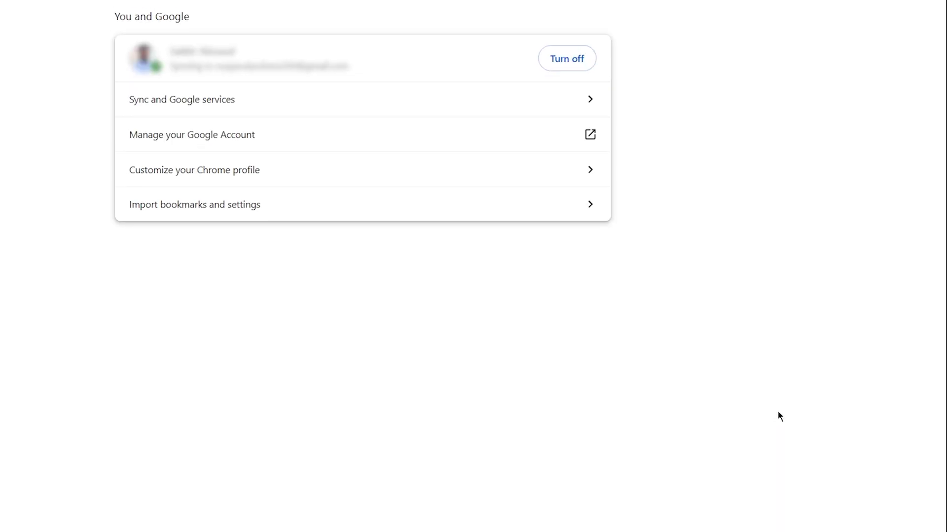
click(113, 133)
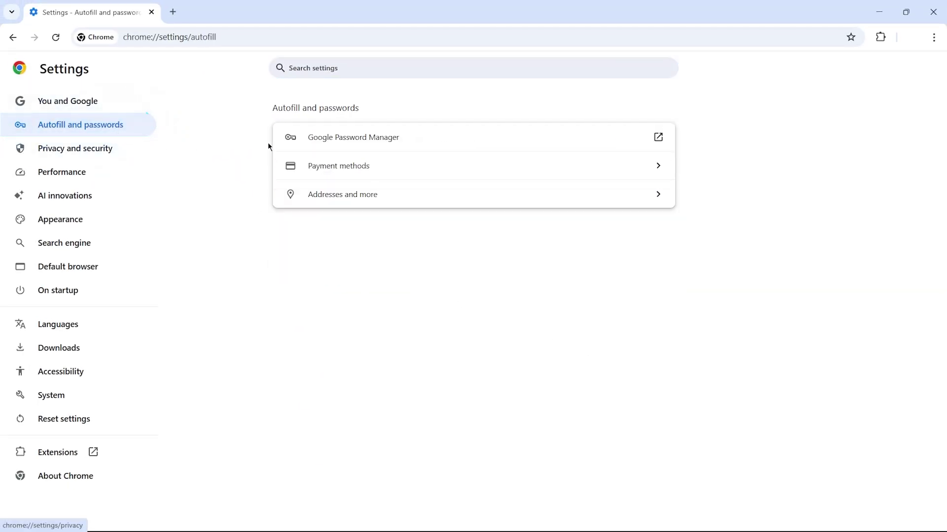
click(442, 146)
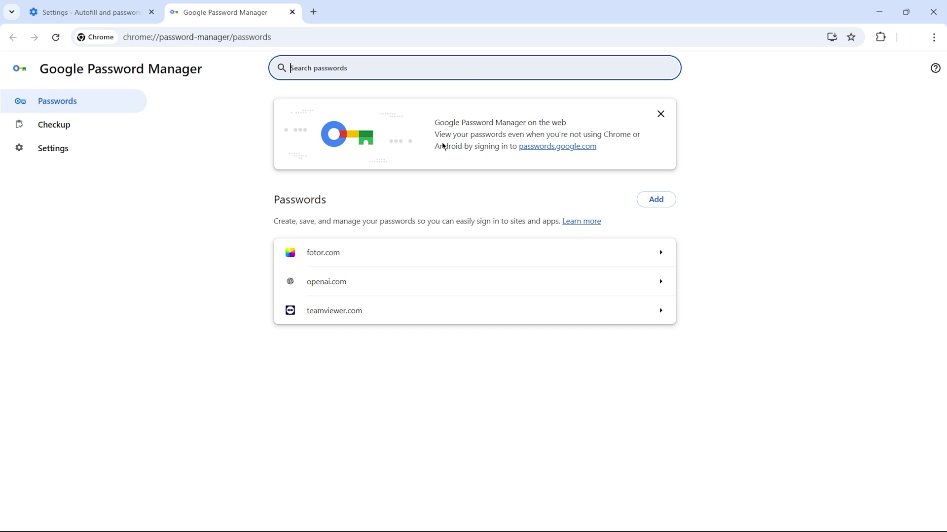
click(48, 159)
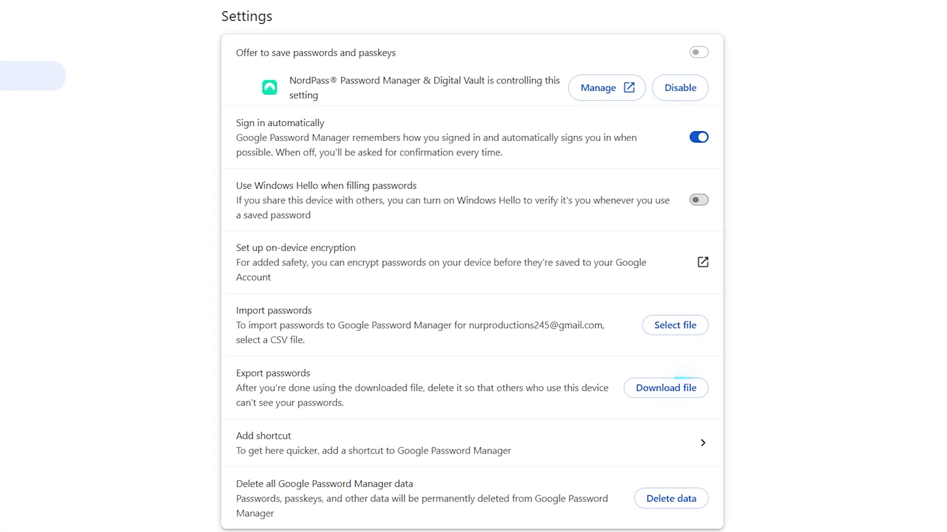
click(674, 389)
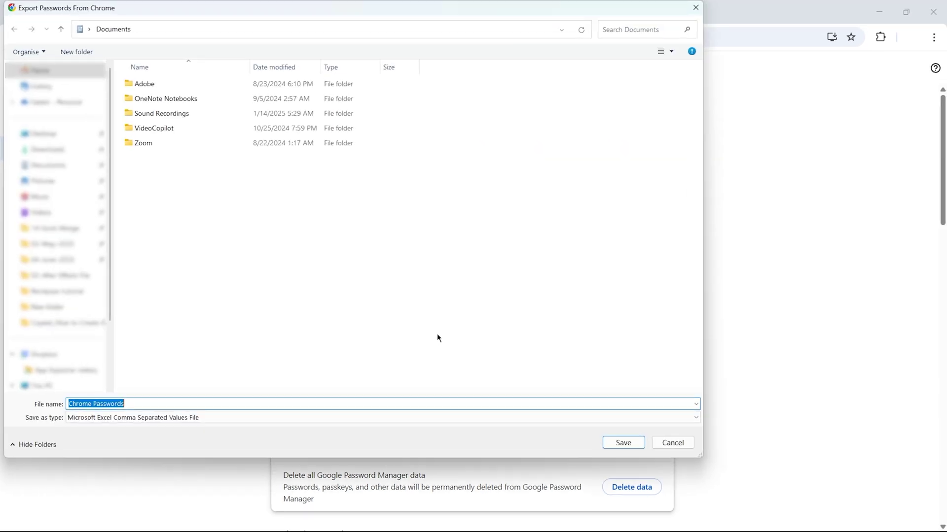
click(629, 441)
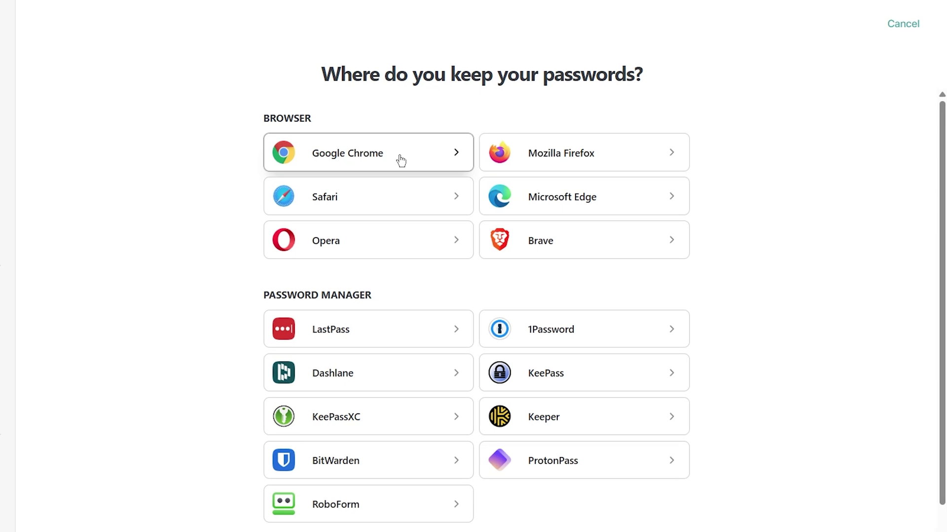
click(400, 160)
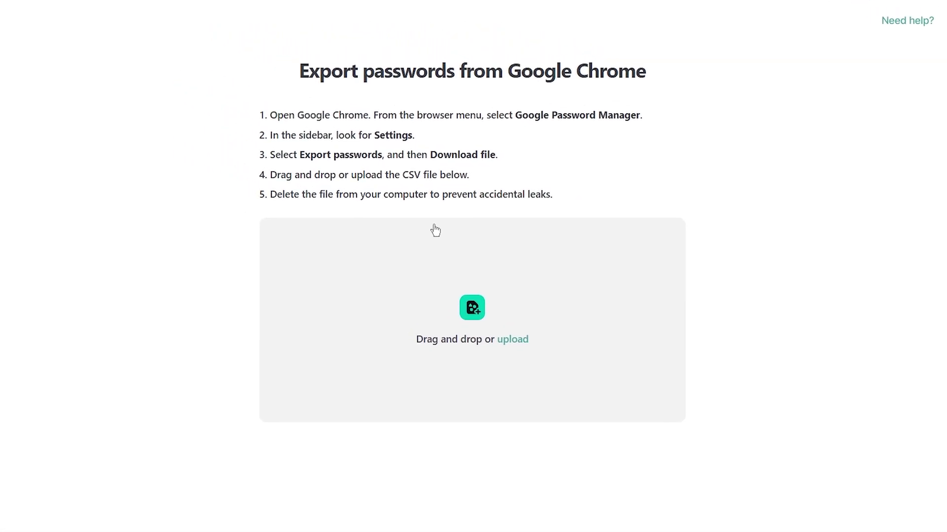
drag(209, 506, 522, 350)
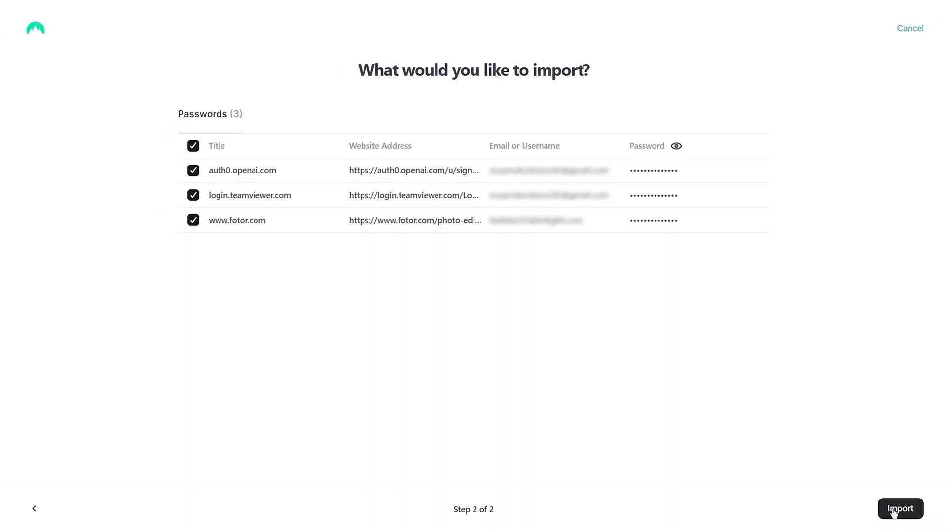
click(894, 512)
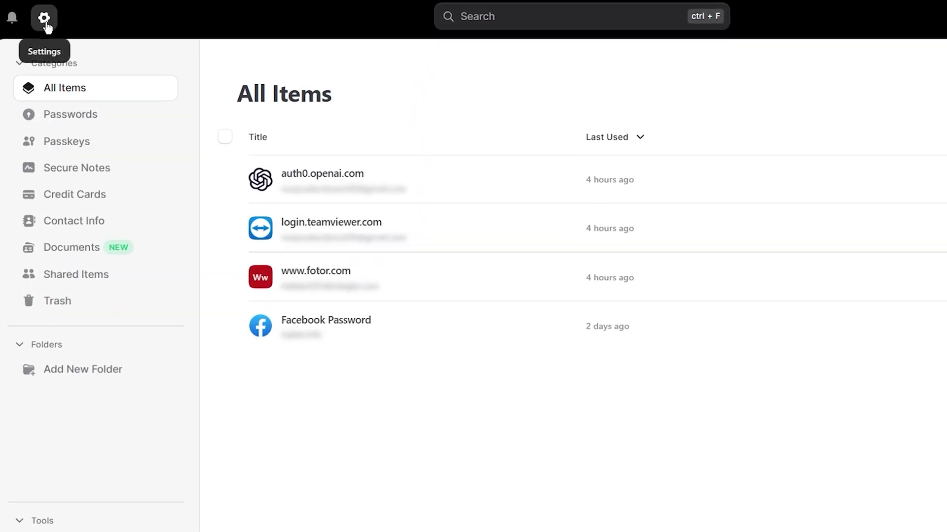
Review the Autolock option in the Security section of NordPass settings
click(46, 22)
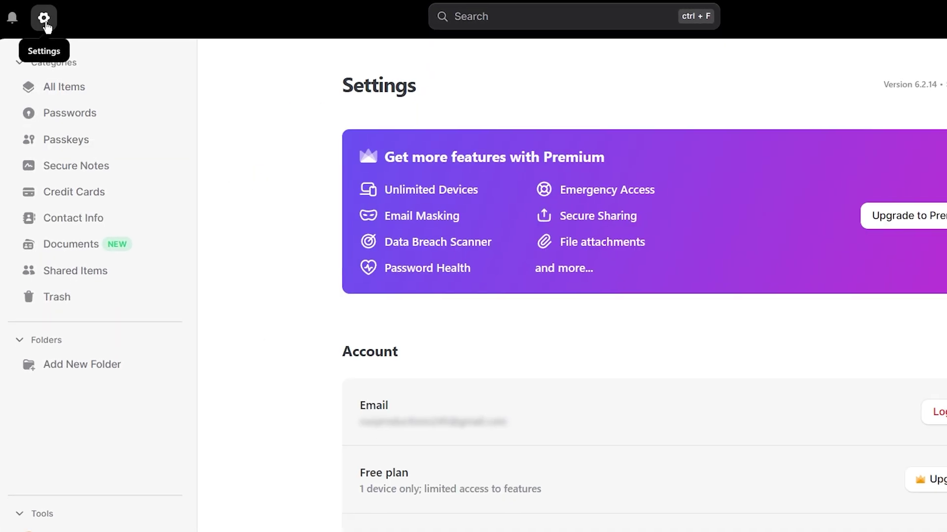
scroll(291, 294, down, 5)
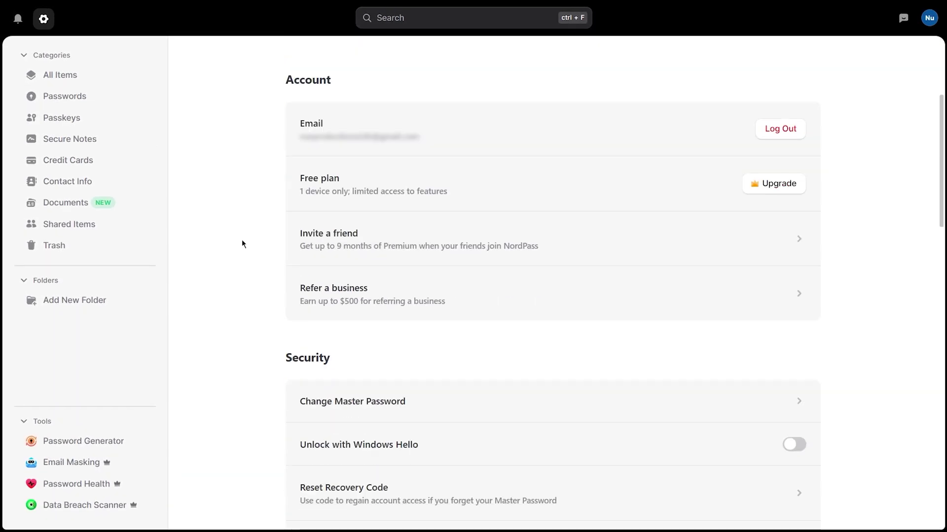
scroll(241, 244, down, 5)
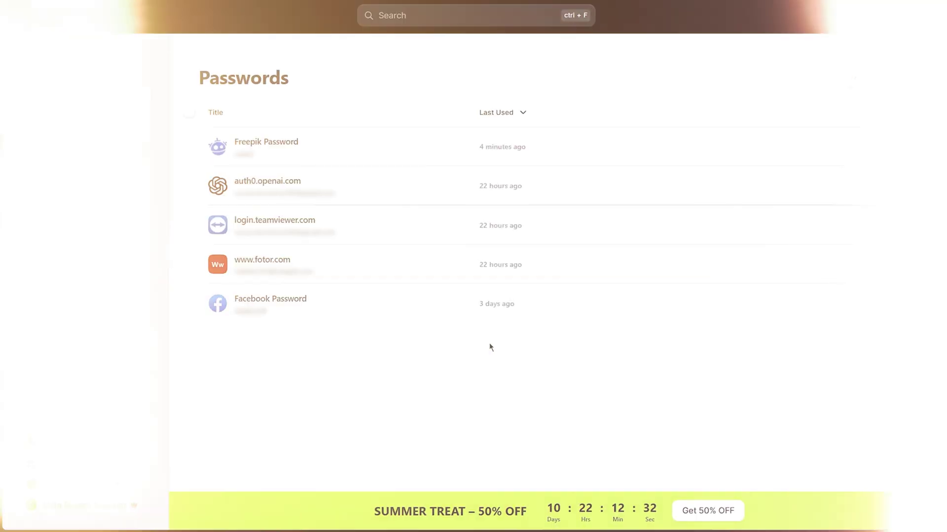
Try the password generator: length 28 then back to 20, passphrase mode then characters again
click(93, 432)
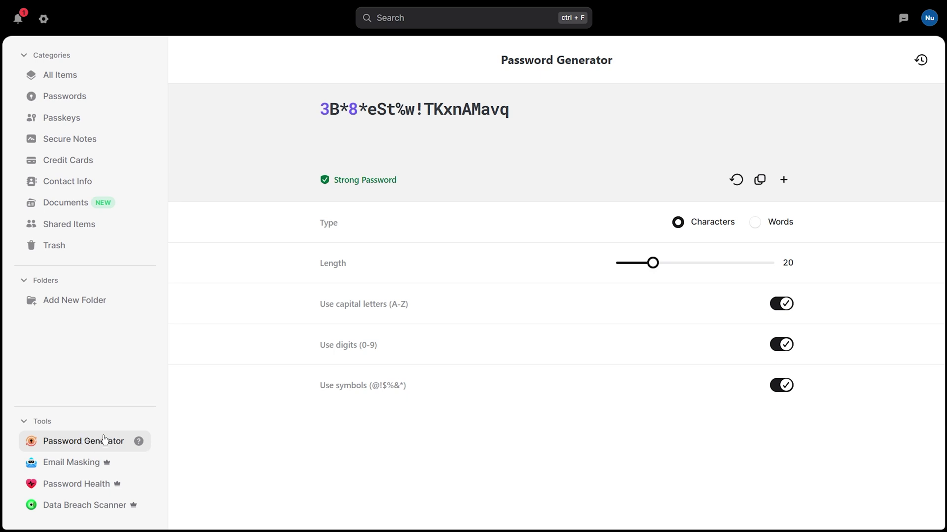
drag(650, 264, 669, 271)
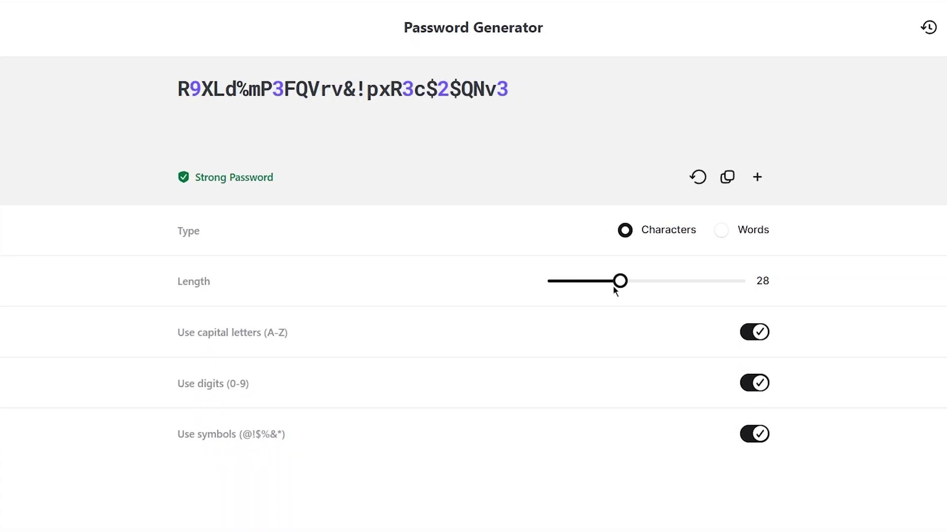
drag(614, 290, 589, 294)
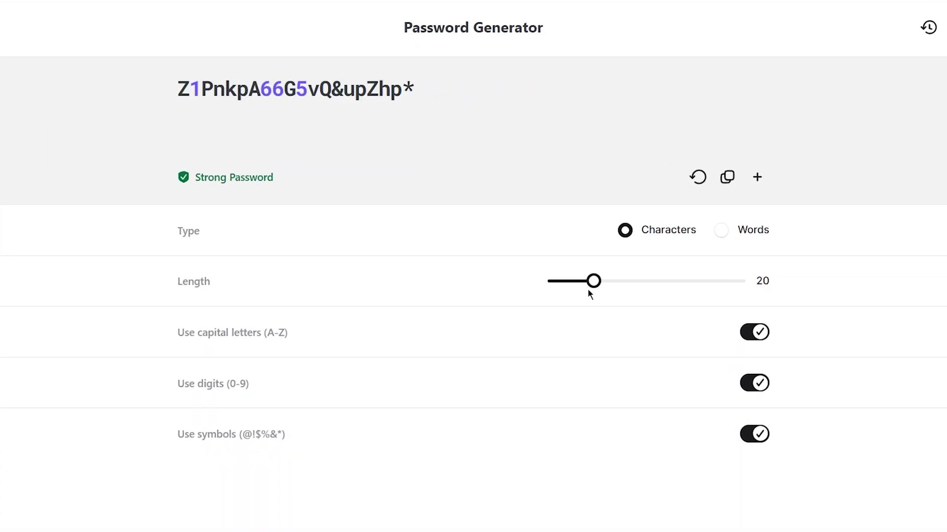
click(722, 230)
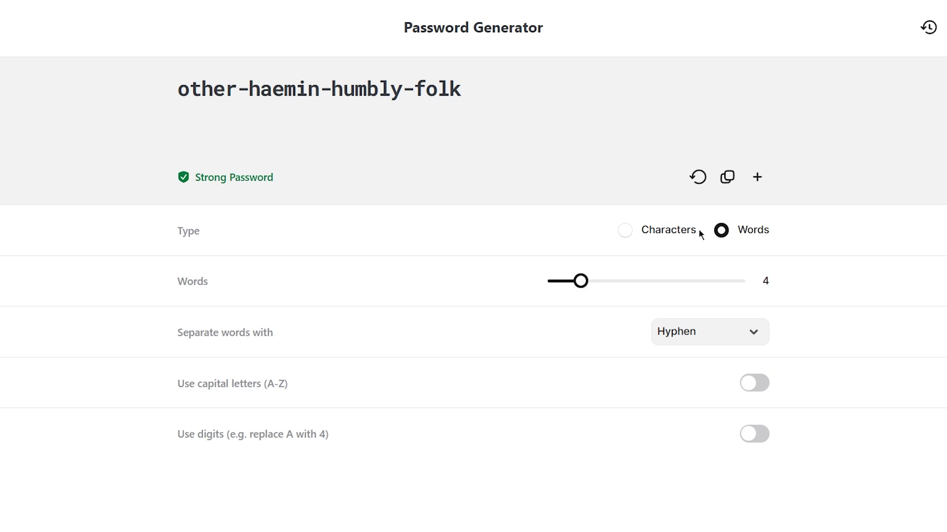
click(625, 231)
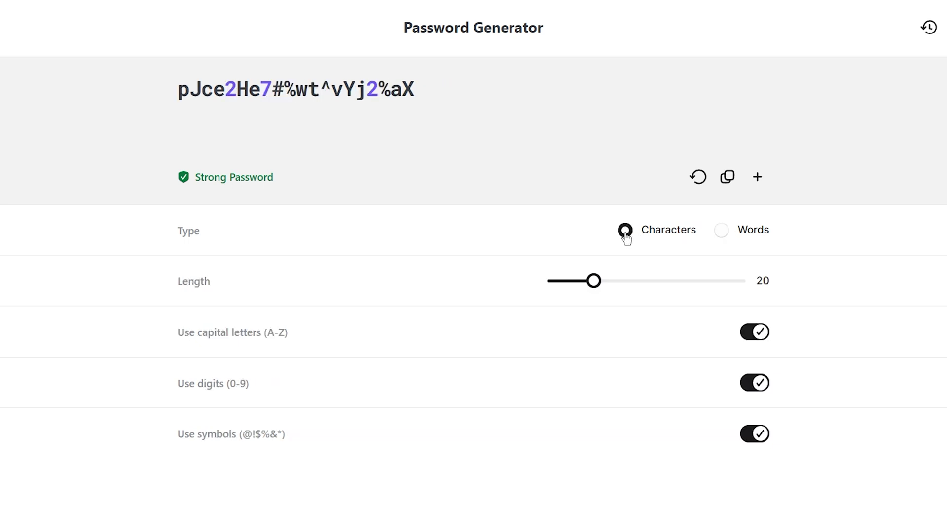
Toggle capitals, digits and symbols off and back on, generate a fresh password, then view Password Health
click(755, 334)
click(756, 334)
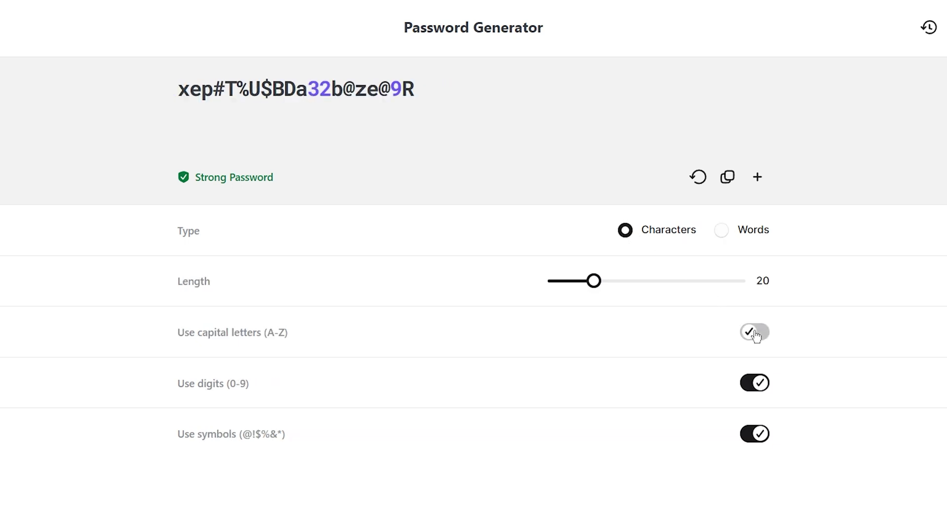
click(758, 394)
click(758, 393)
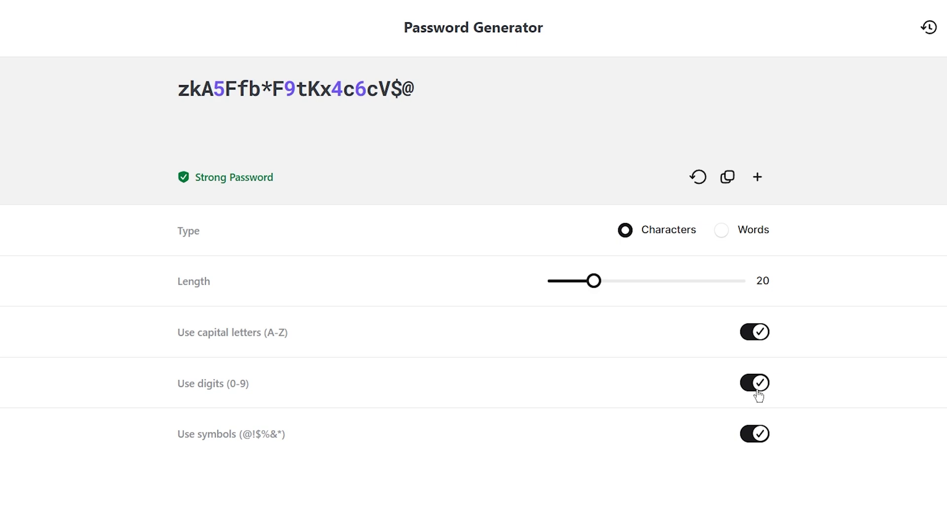
click(758, 442)
click(758, 442)
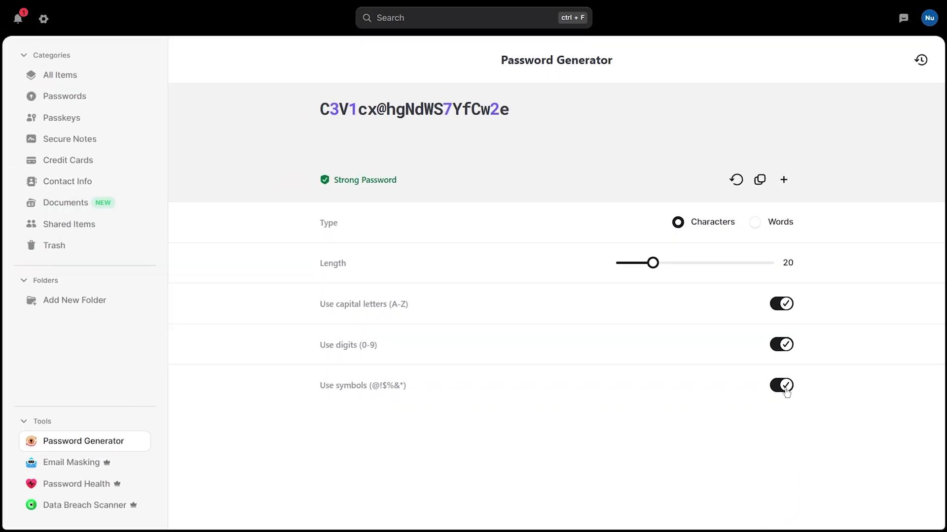
click(736, 180)
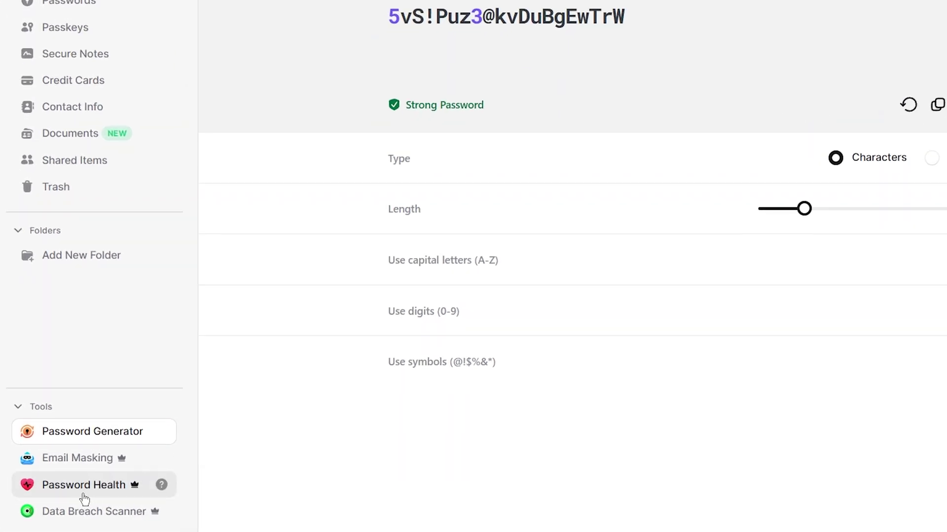
click(84, 496)
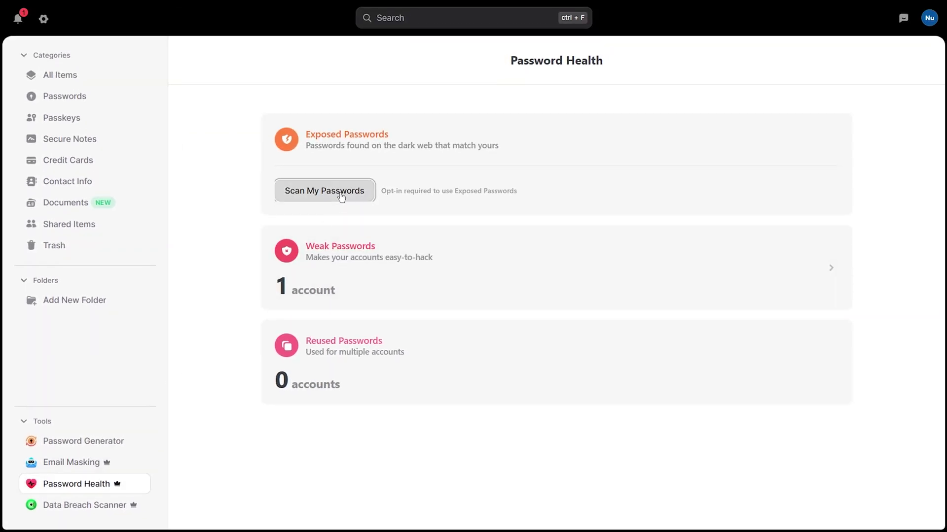
Run the exposed-password scan, check Freepik Password in Weak Passwords, then go to Data Breach Scanner
click(340, 196)
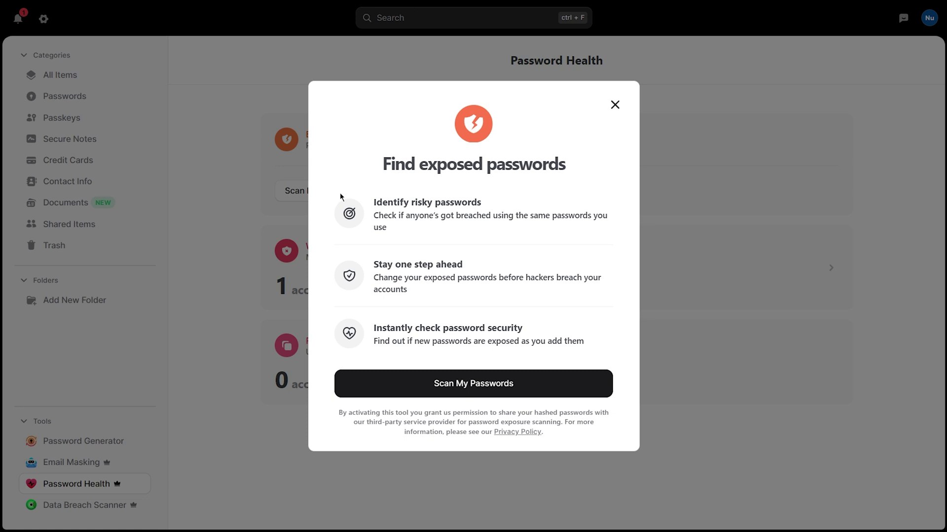
click(474, 384)
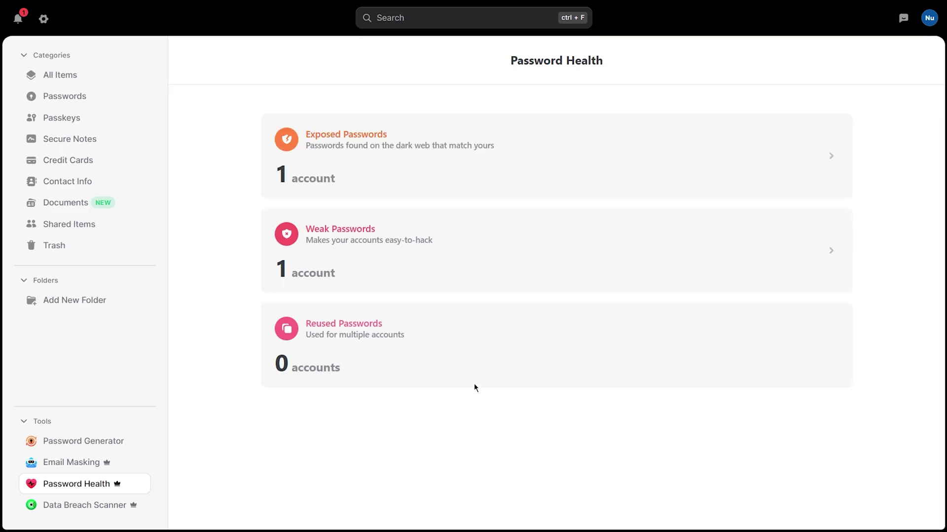
click(366, 247)
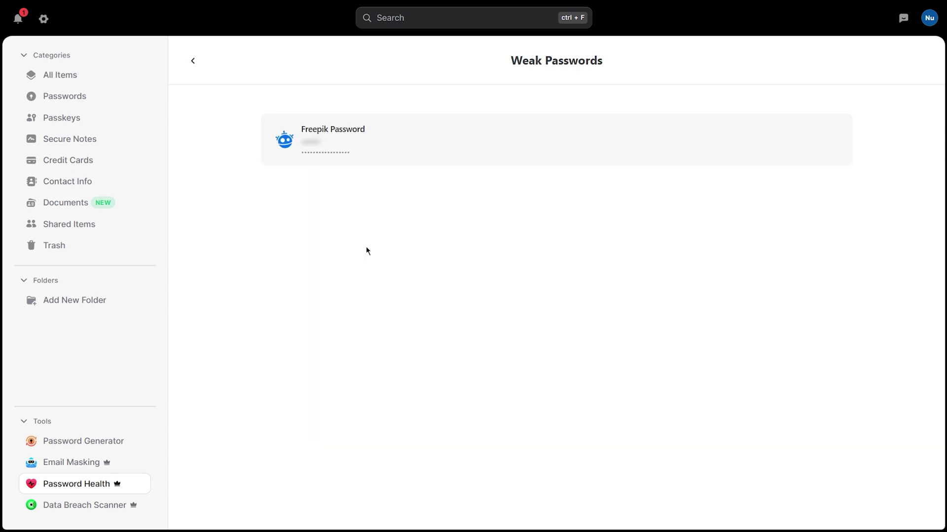
mouse_move(739, 170)
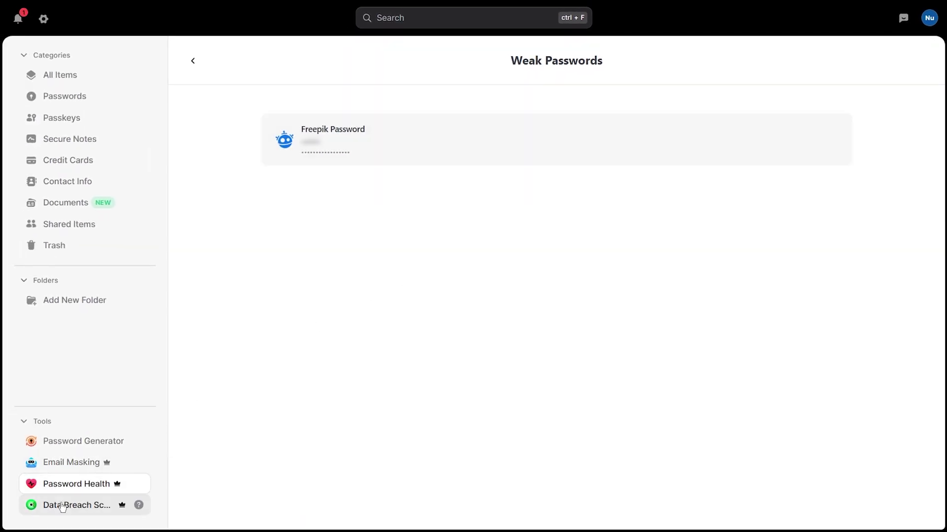
click(62, 506)
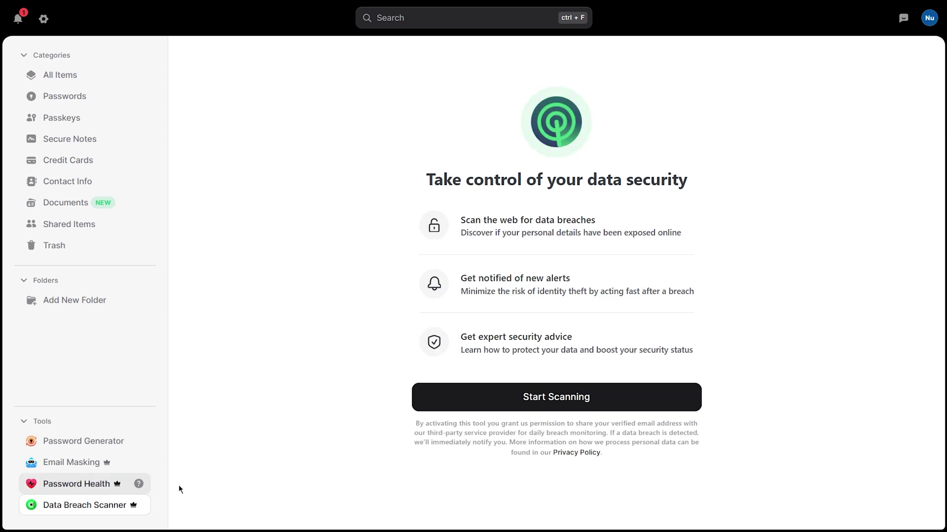
Start the Data Breach Scanner's scan for breaches
click(551, 405)
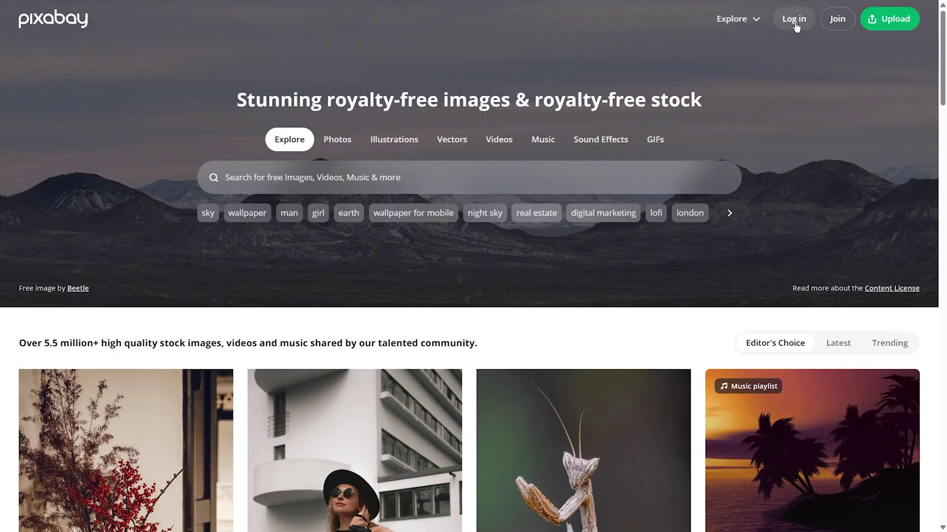
Autofill the saved Pixabay login into the Pixabay Log in form
click(795, 23)
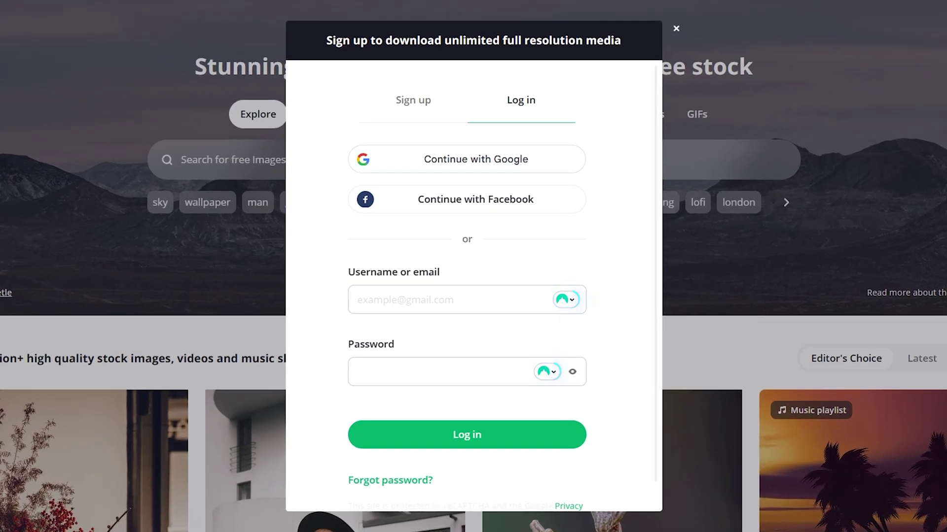
click(561, 302)
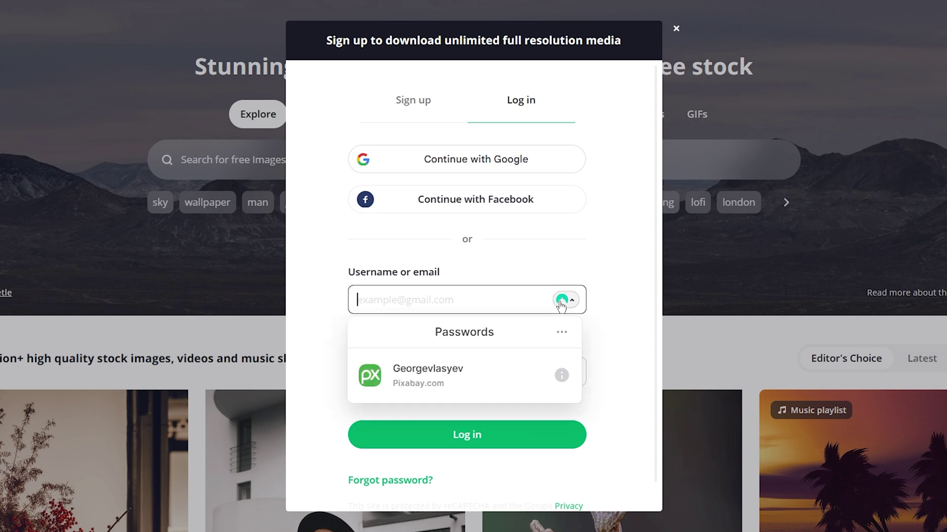
click(457, 374)
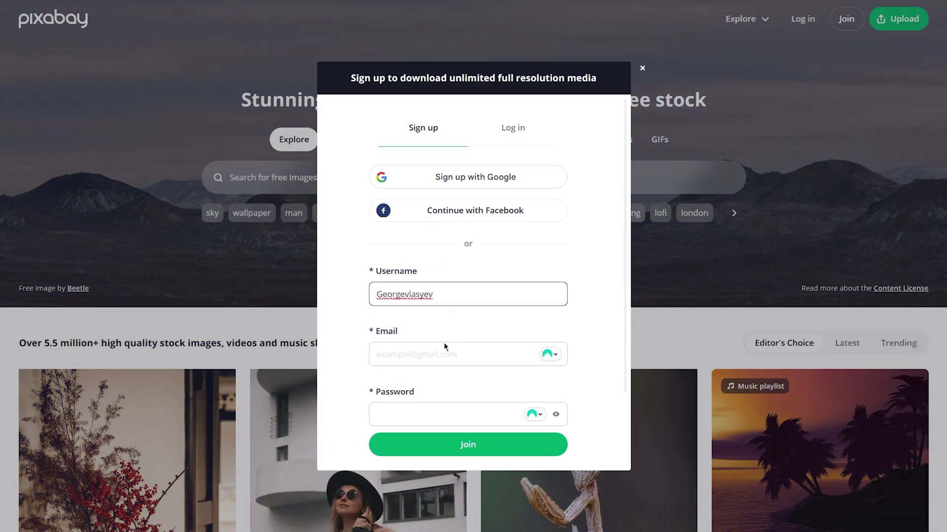
Fill the sign-up form with a saved email and generated password, join, and save the login to NordPass
click(444, 345)
click(390, 483)
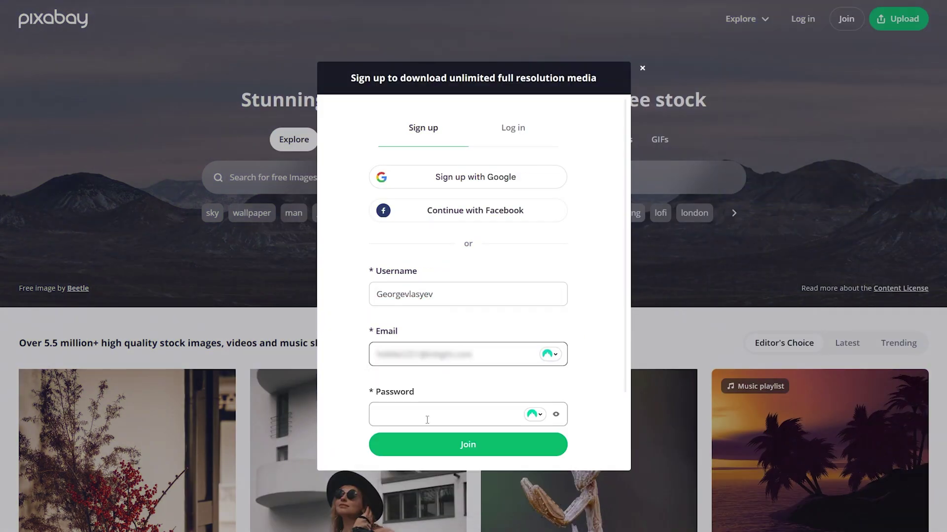
click(427, 420)
click(451, 345)
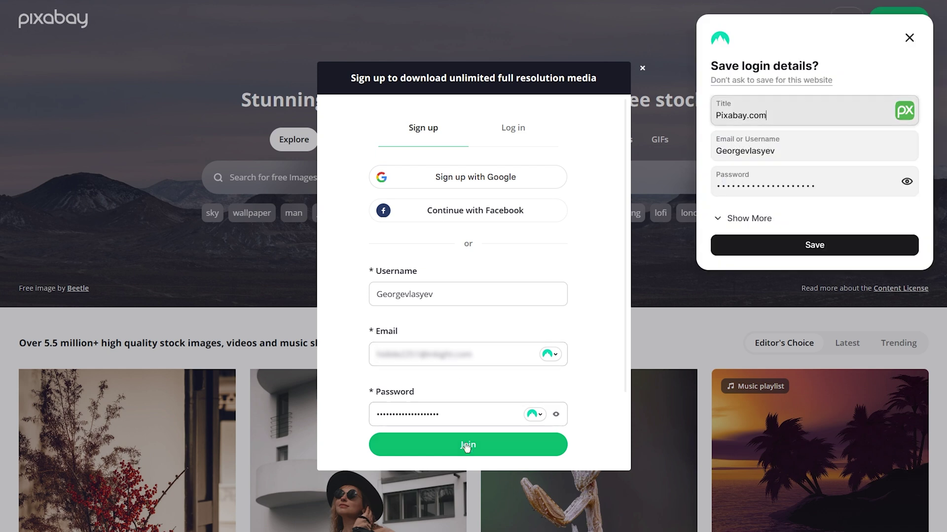
click(467, 447)
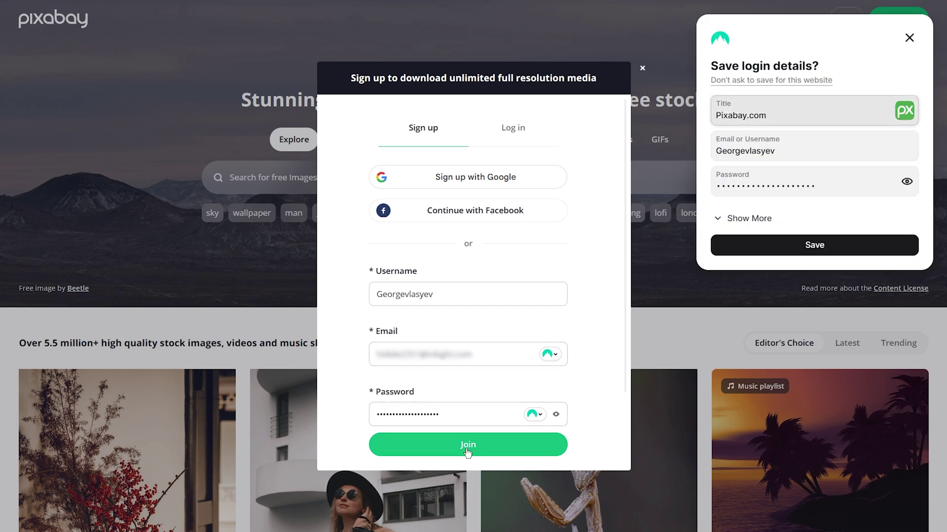
click(818, 246)
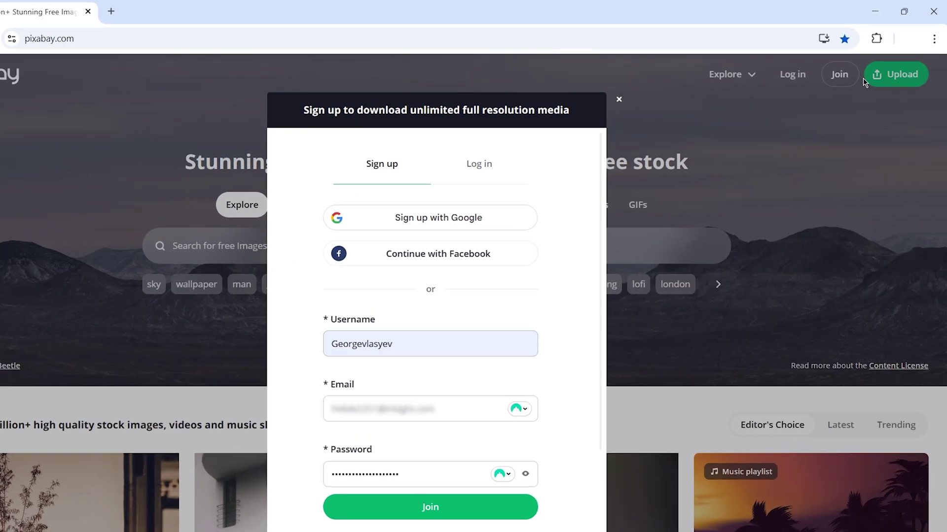
Reach the Autofill and Autosave controls center in NordPass extension settings, glancing at autosave settings
click(850, 36)
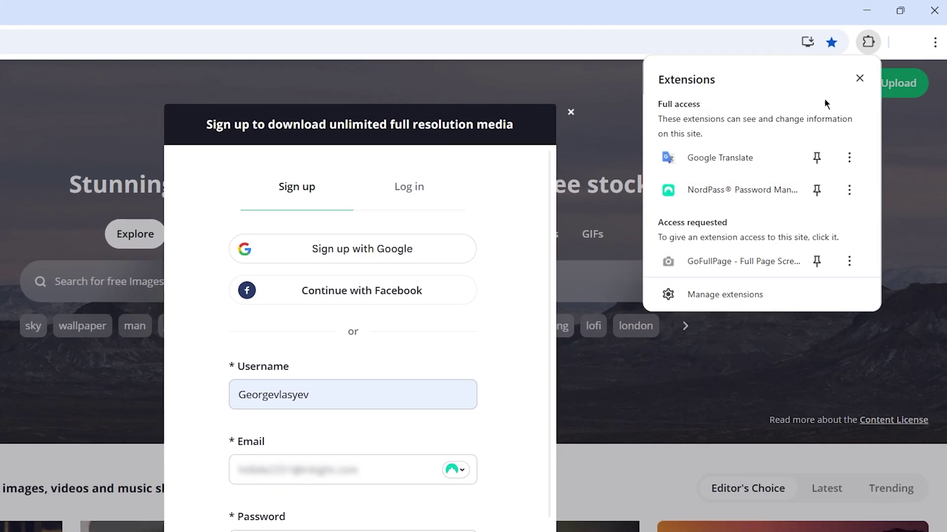
click(736, 185)
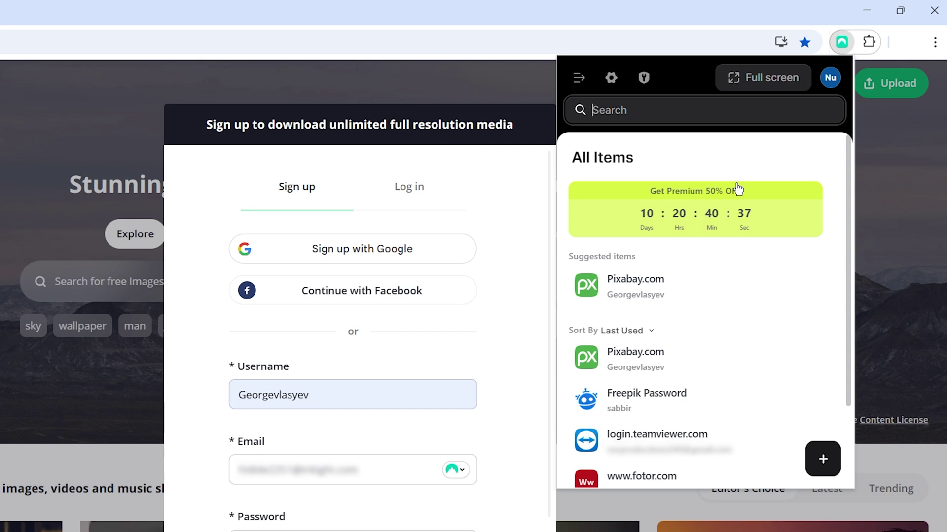
click(611, 79)
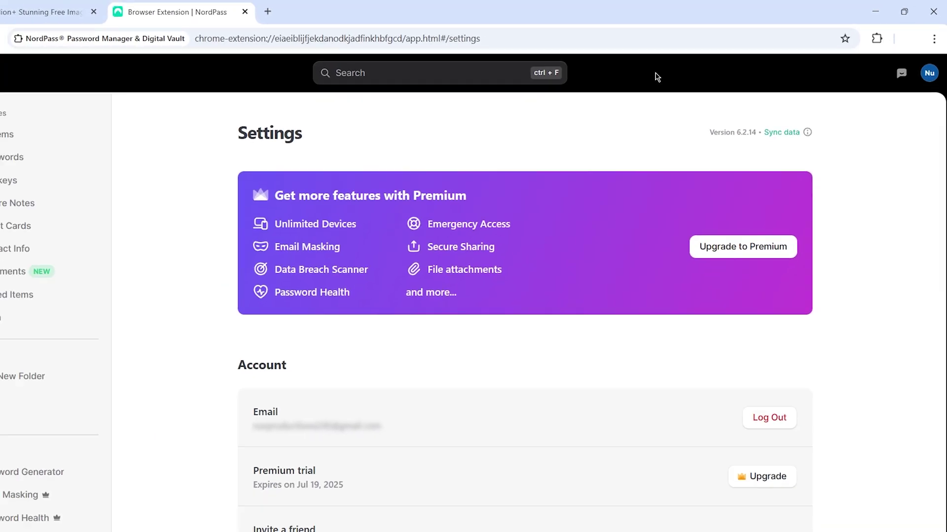
scroll(645, 123, down, 15)
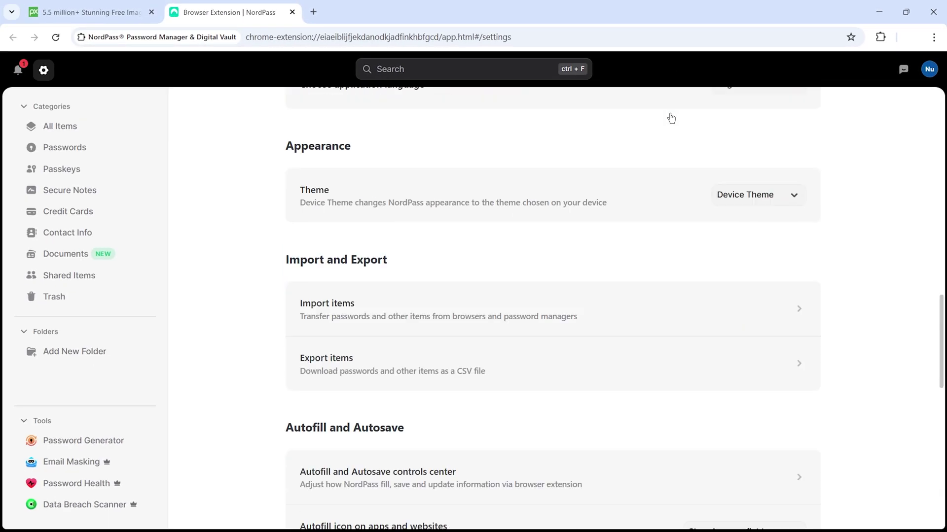
scroll(671, 119, down, 5)
click(579, 234)
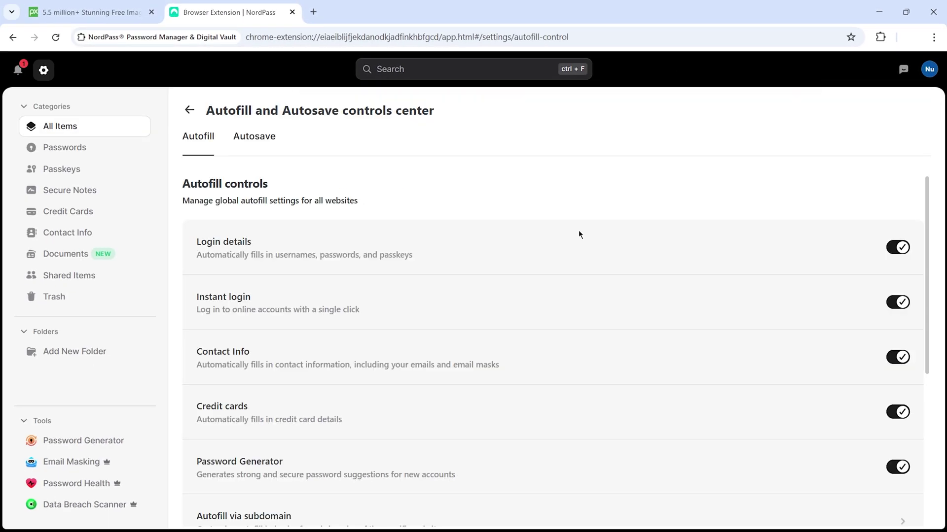
click(264, 141)
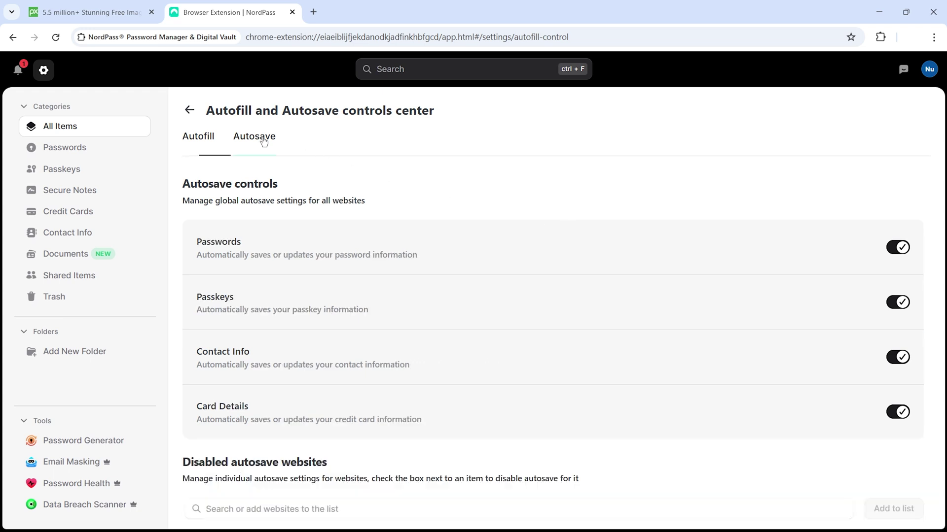
click(199, 138)
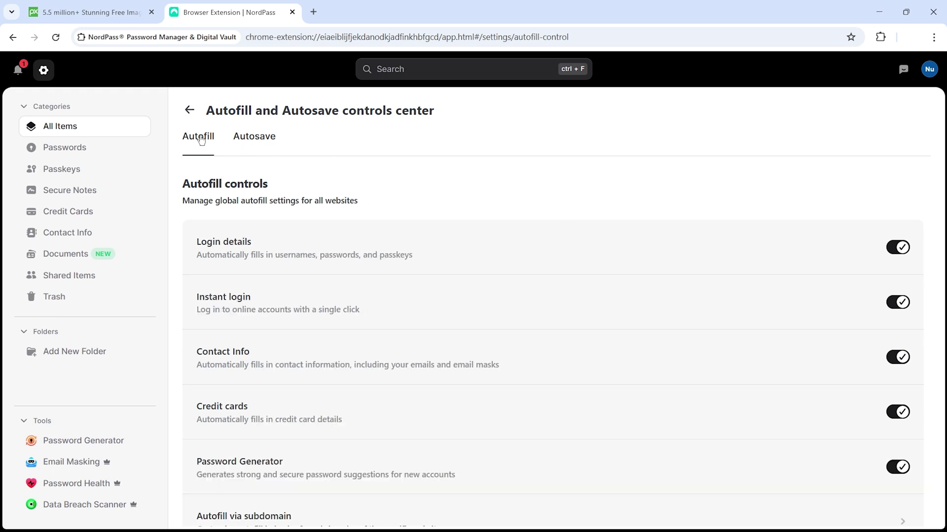
scroll(493, 306, down, 5)
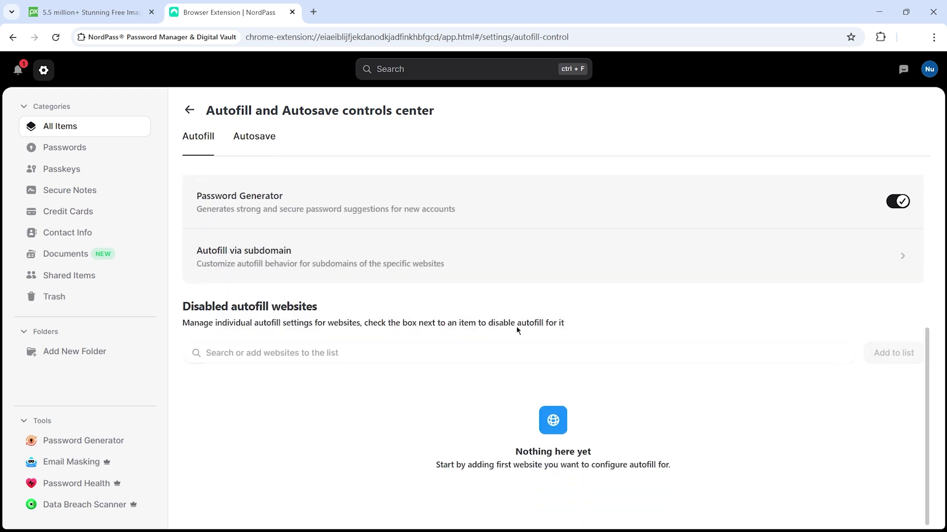
click(393, 354)
text(https://app.clickup.com/)
click(897, 361)
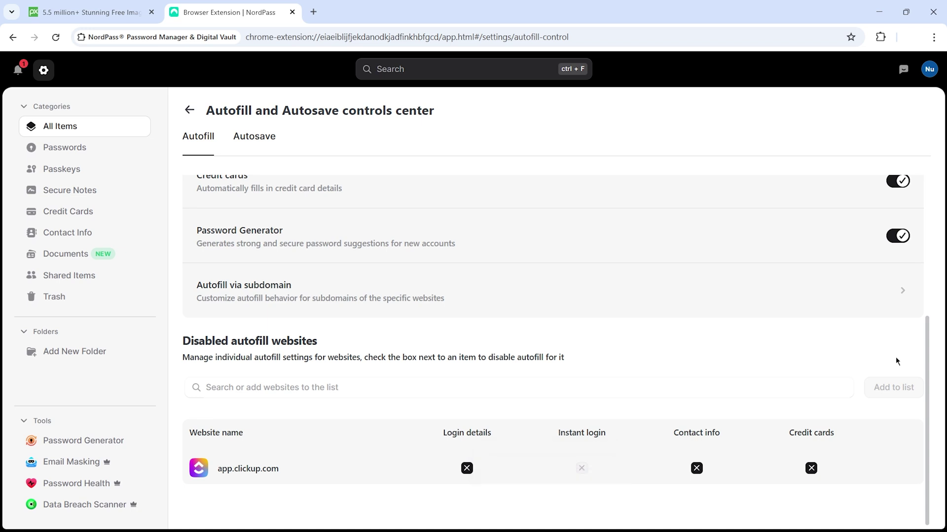
Keep the NordPass extension's site access set to On all sites on Chrome's extension details page
click(880, 37)
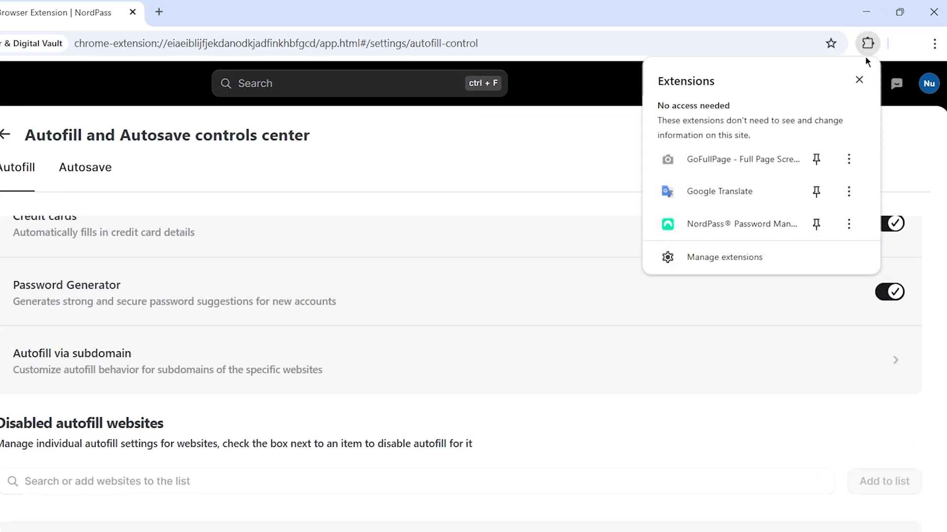
click(678, 252)
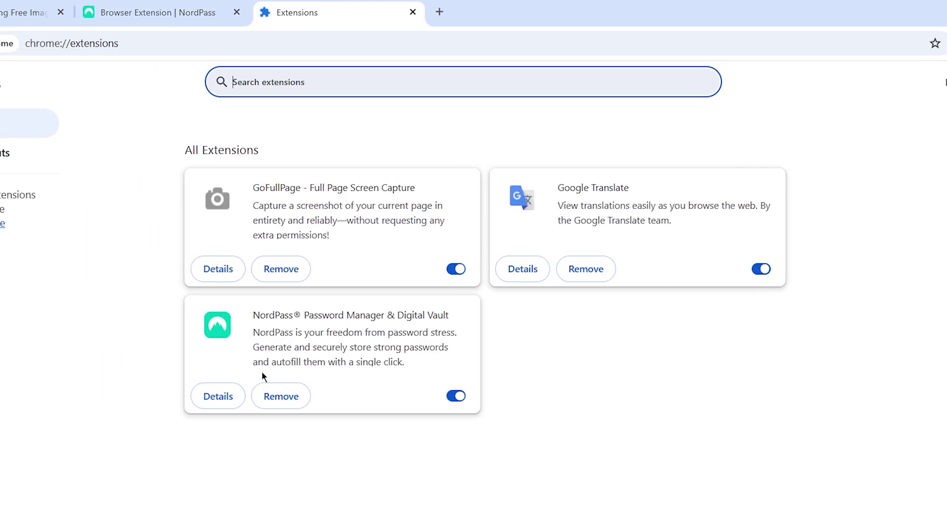
click(219, 394)
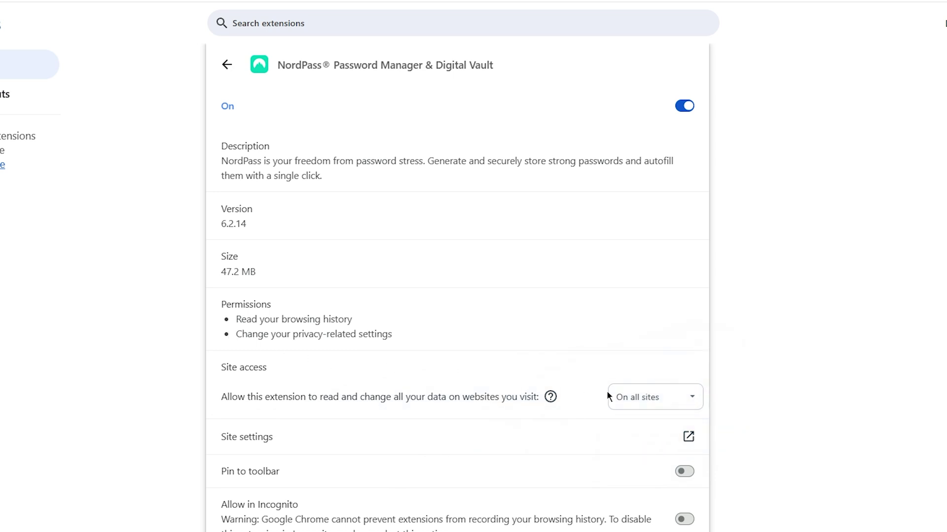
click(684, 400)
click(630, 456)
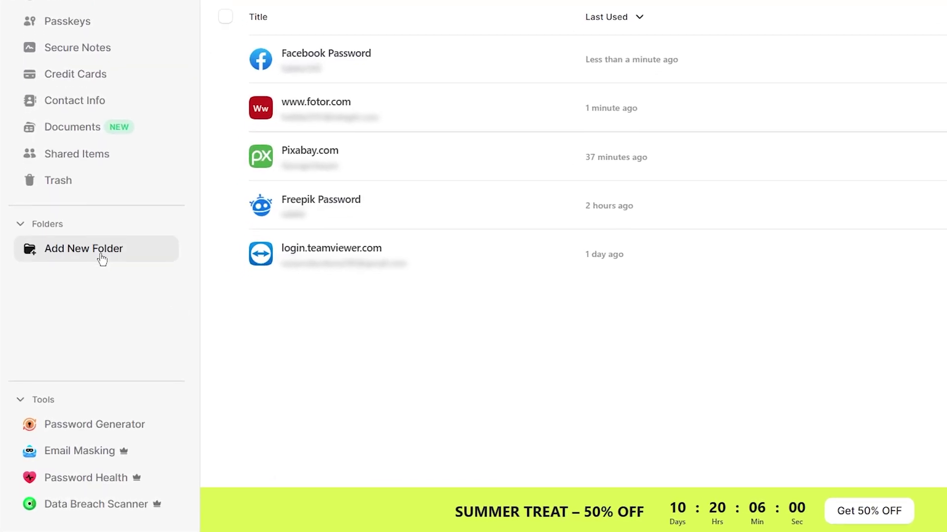
Create an empty folder named Personal, then return to the full Passwords list
click(95, 255)
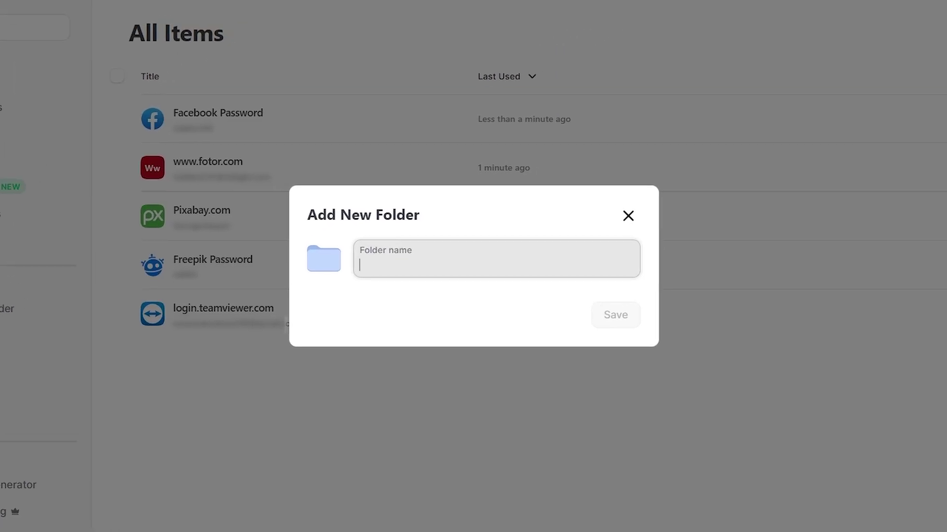
text(Personal)
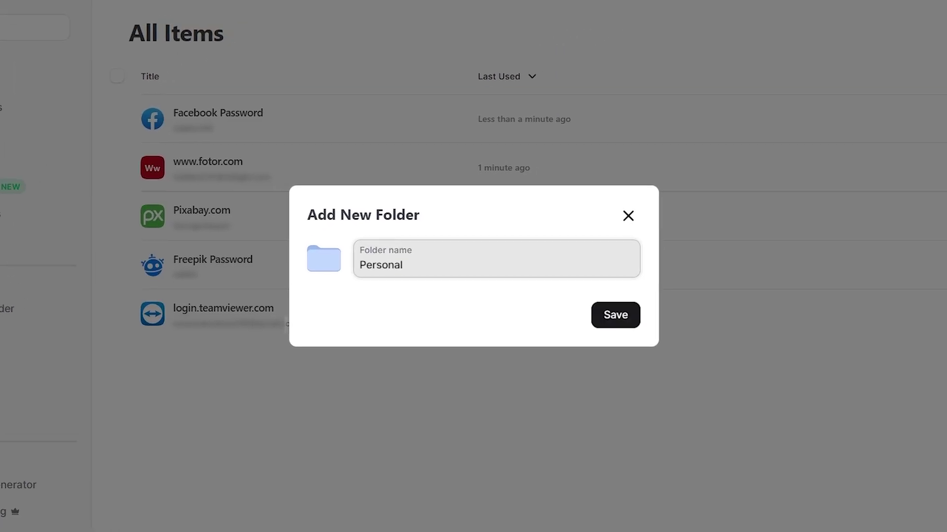
click(614, 317)
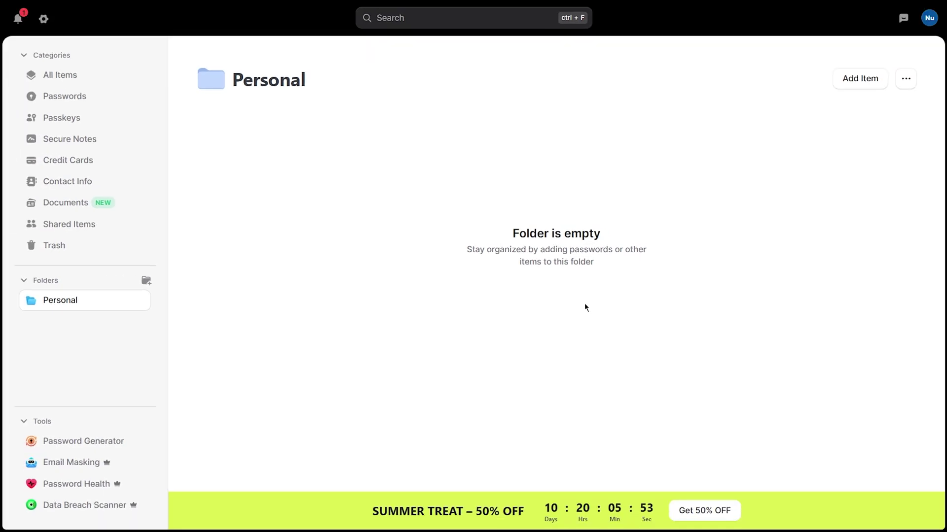
click(69, 99)
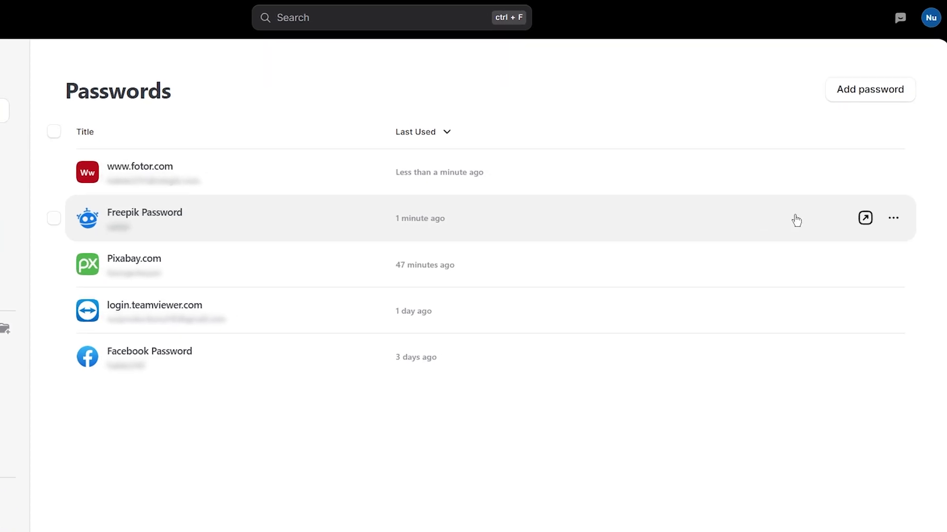
Move the Freepik Password entry into the Personal folder
click(888, 220)
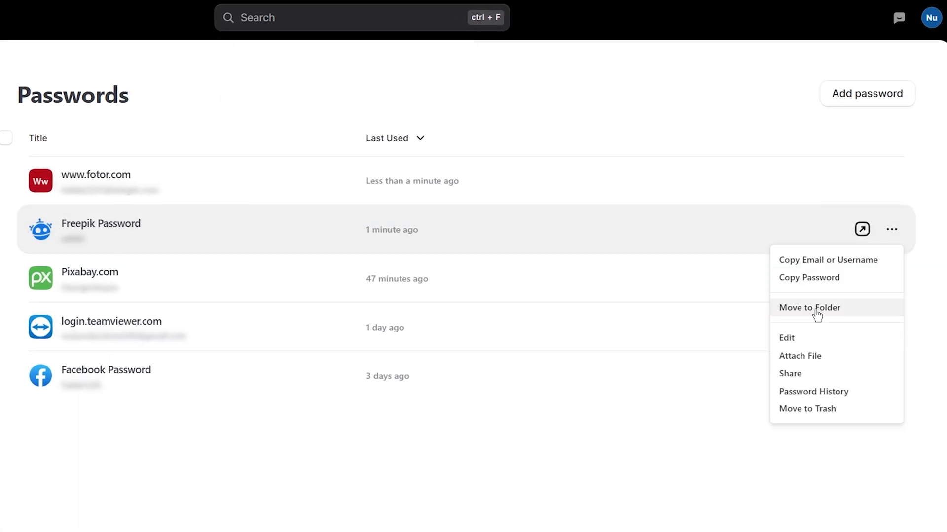
click(816, 309)
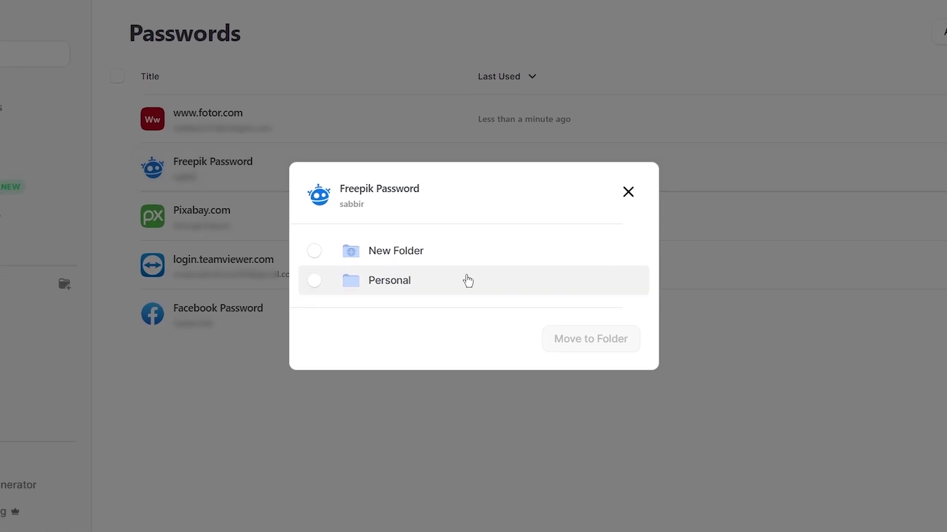
click(427, 280)
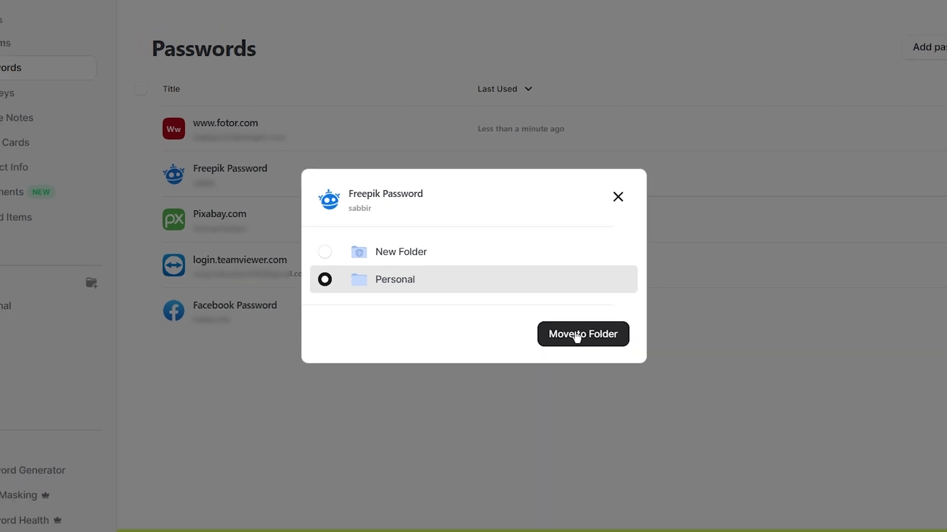
click(585, 340)
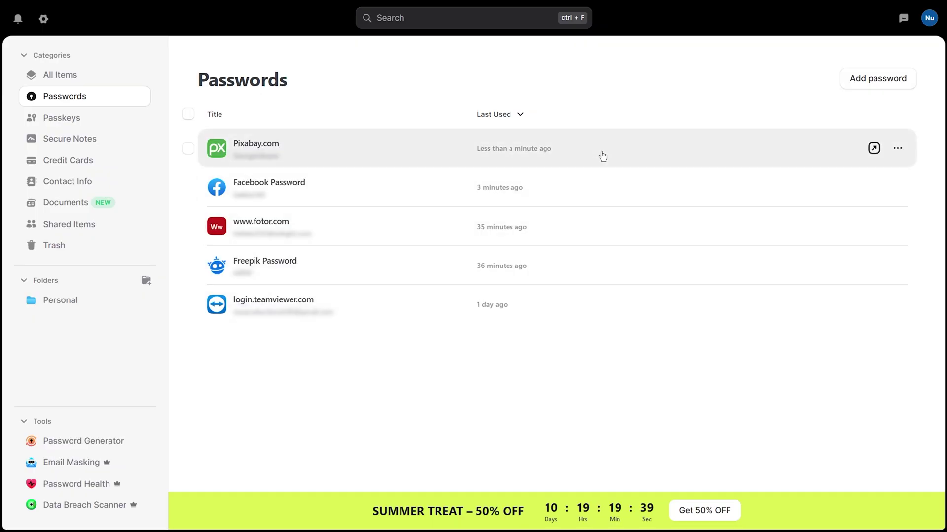
Share the Pixabay.com login with a contact's email address, granting Can autofill access only
click(602, 156)
click(689, 201)
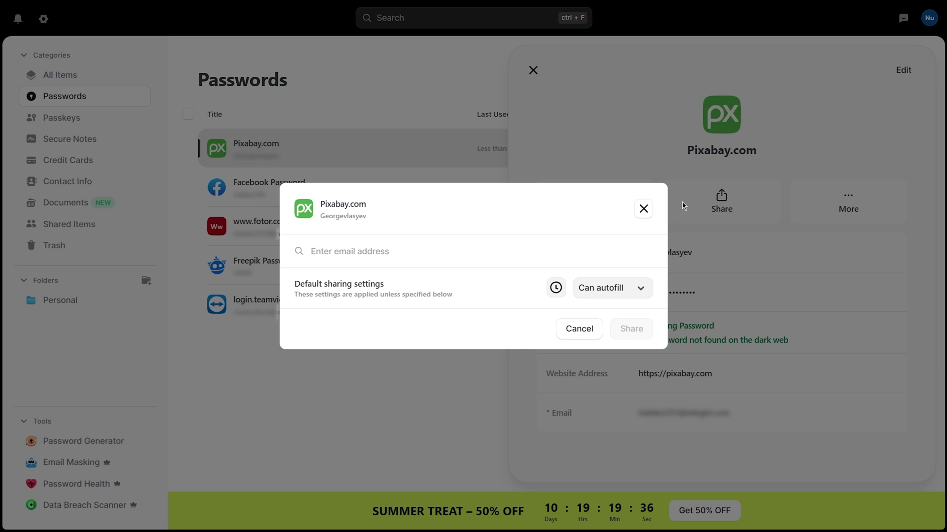
click(459, 243)
key(ctrl+v)
click(434, 282)
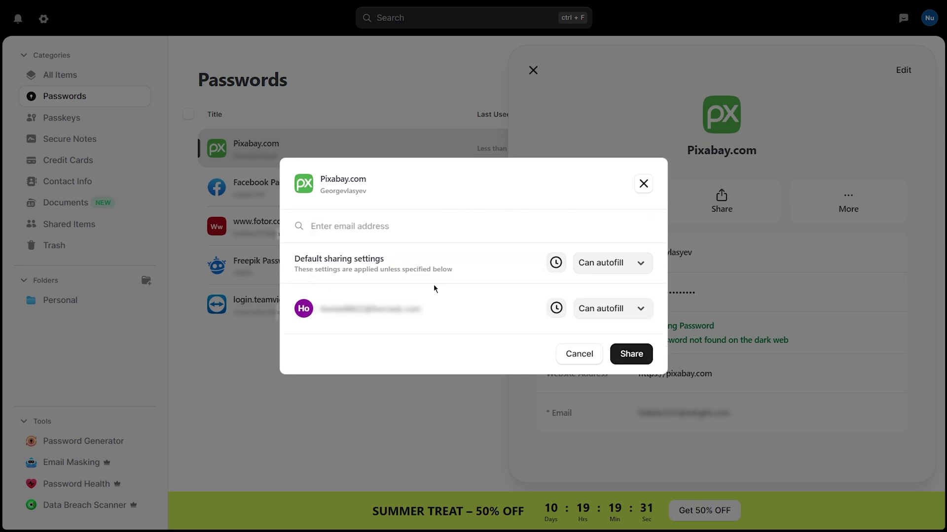
click(654, 315)
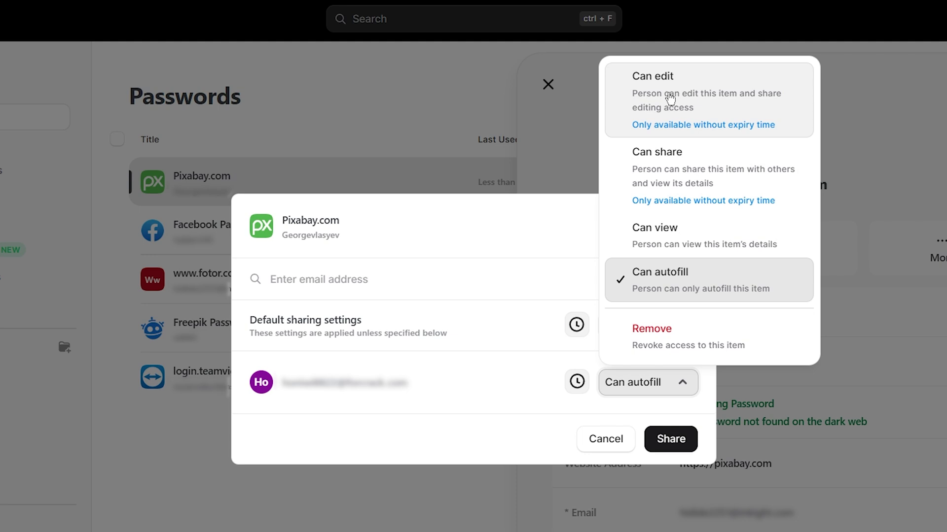
click(669, 437)
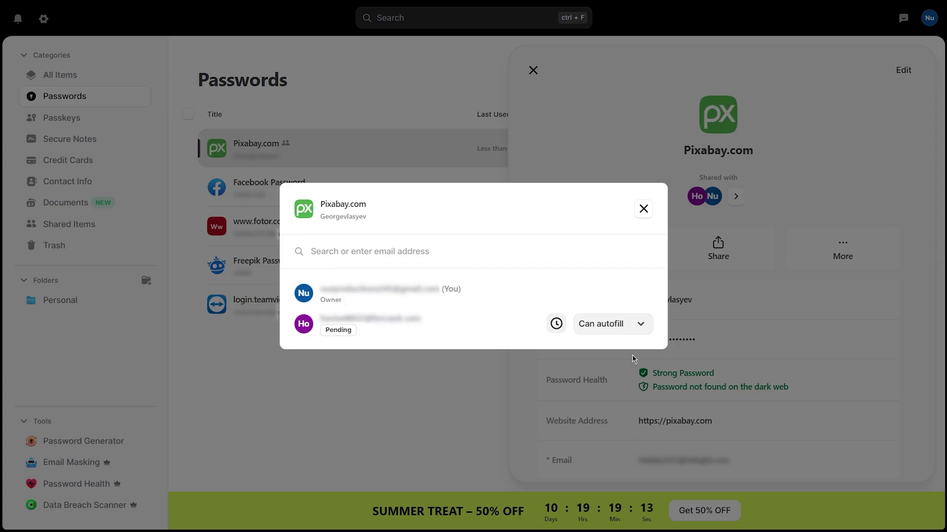
click(640, 208)
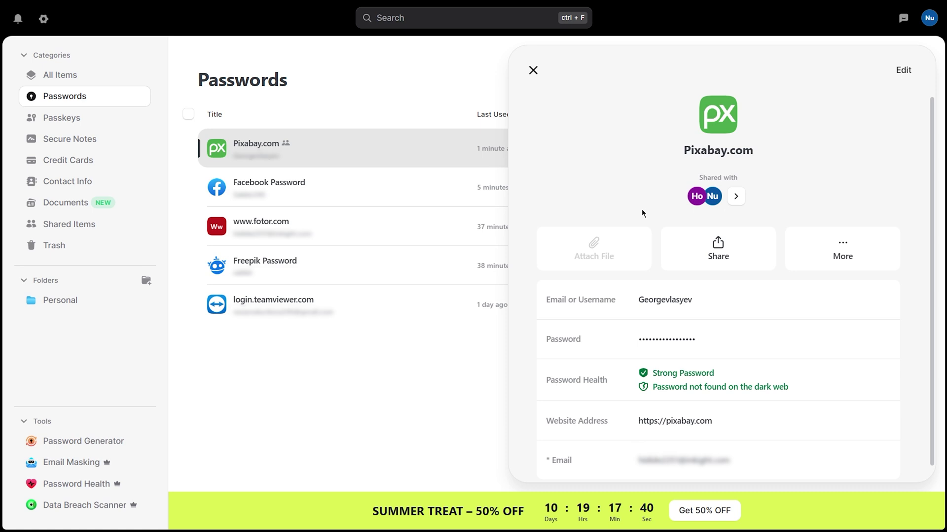
Revoke the contact's access to Pixabay.com so it is no longer shared
click(717, 242)
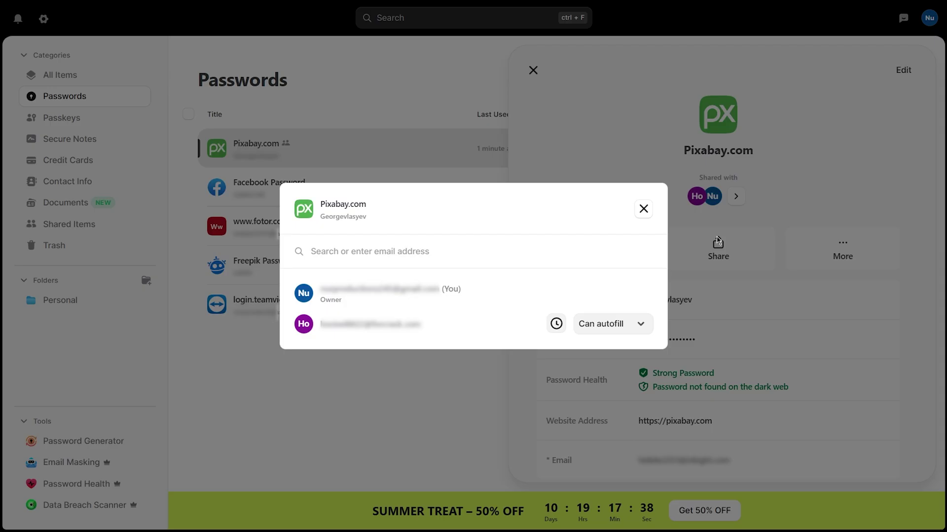
click(611, 324)
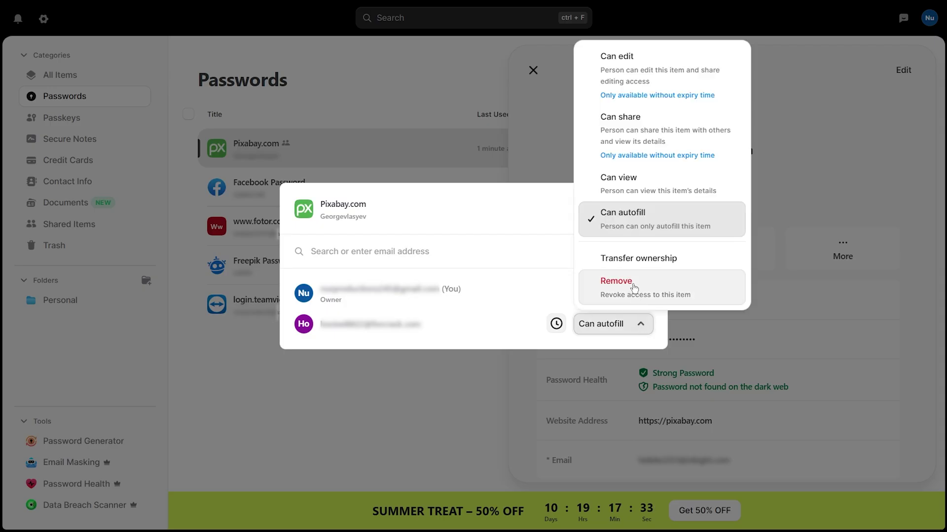
click(632, 284)
click(565, 299)
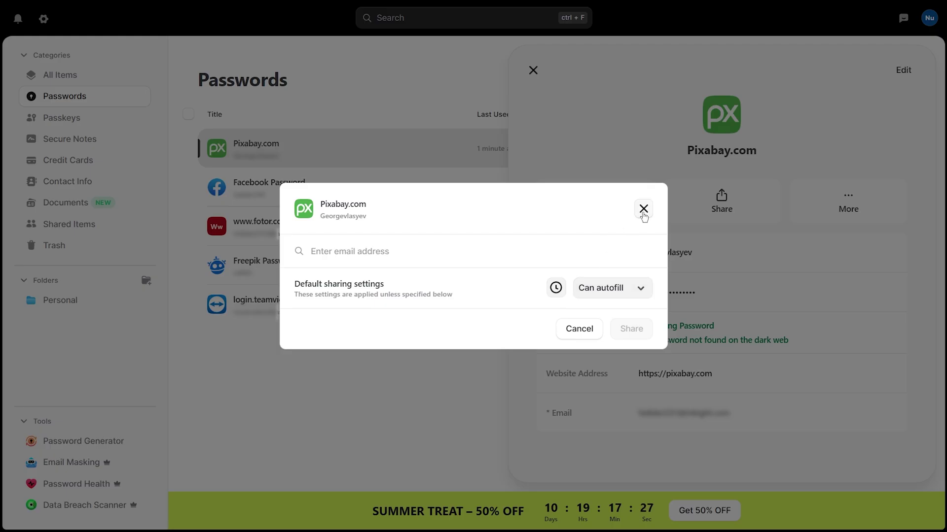
click(643, 209)
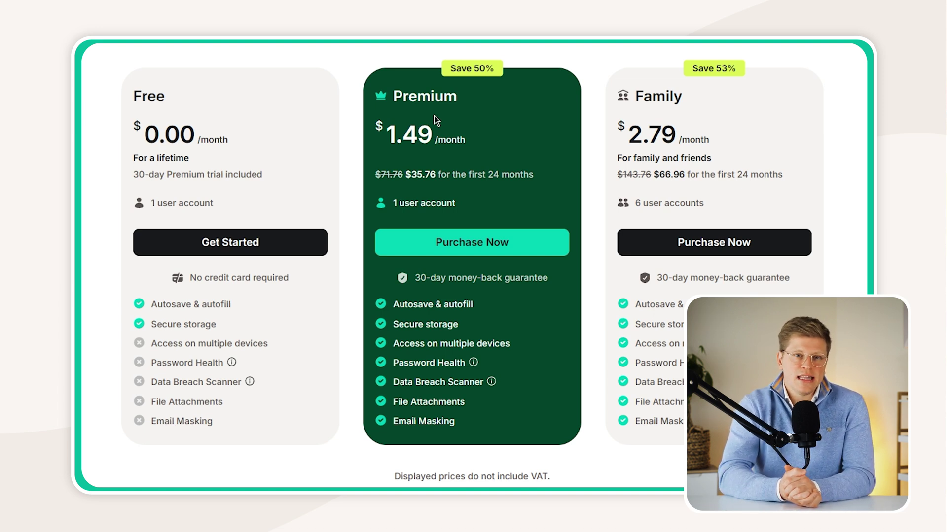
scroll(434, 115, right, 5)
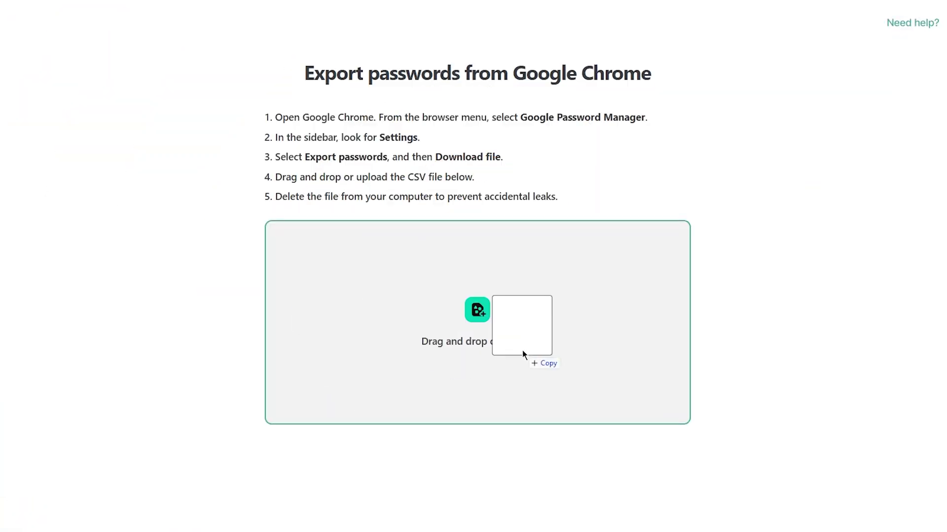
drag(522, 350, 522, 353)
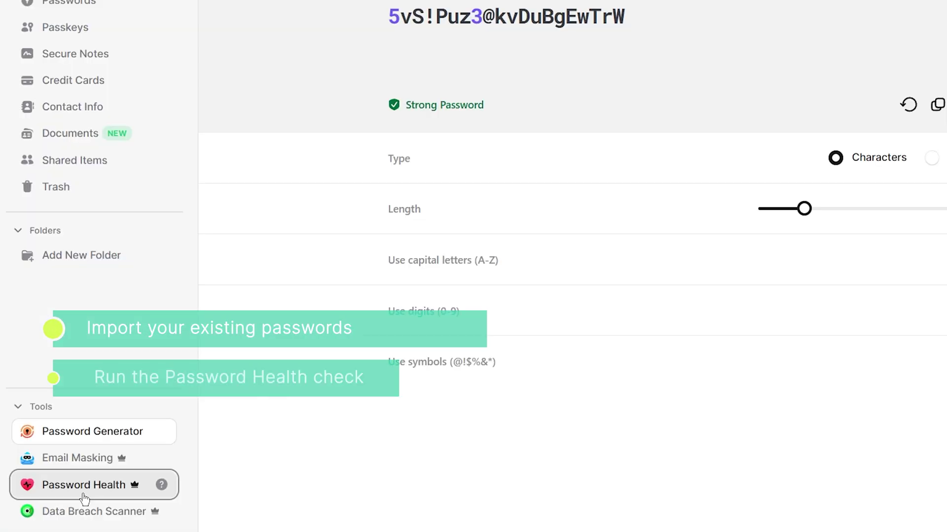
Run Password Health to find the weak Freepik password, then start the Data Breach Scanner
click(81, 488)
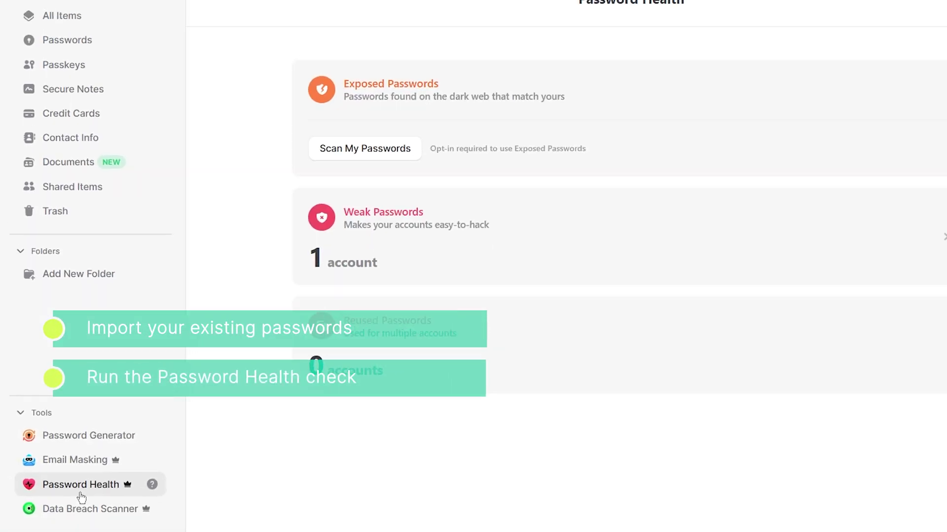
click(341, 197)
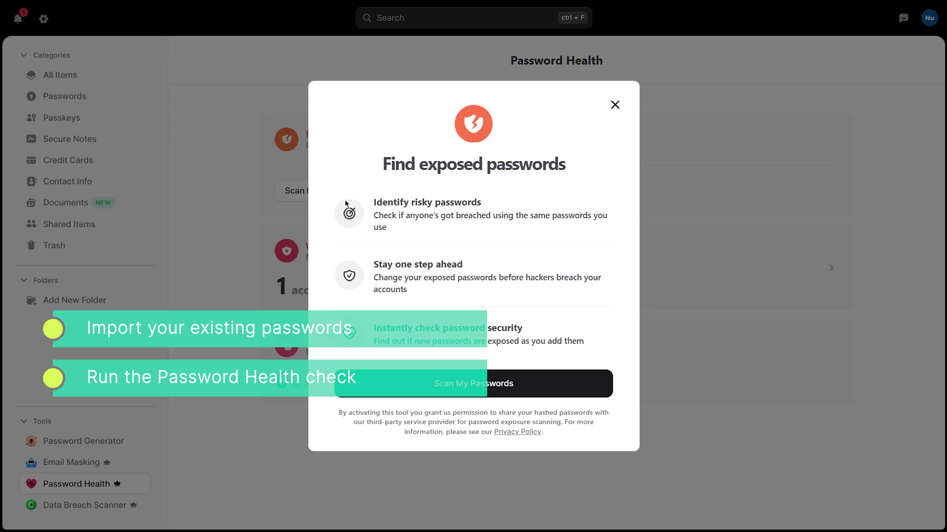
click(475, 387)
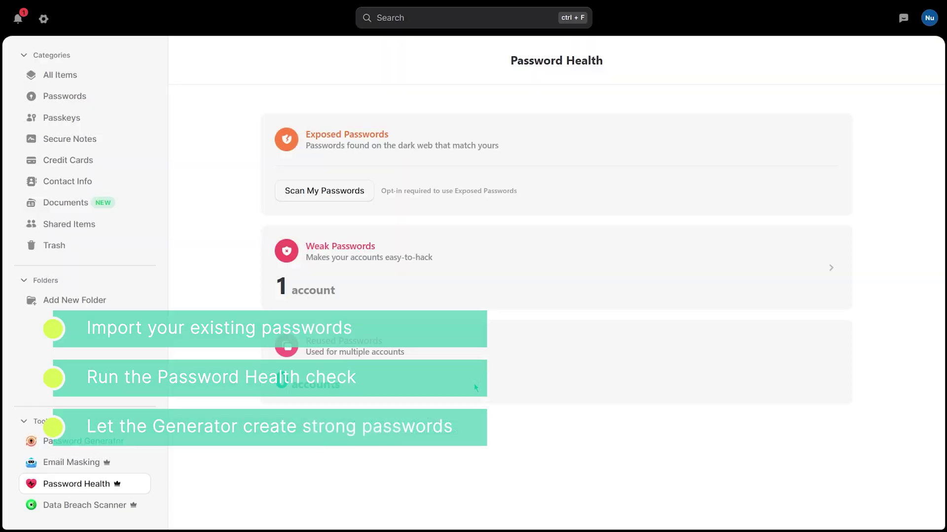
click(367, 251)
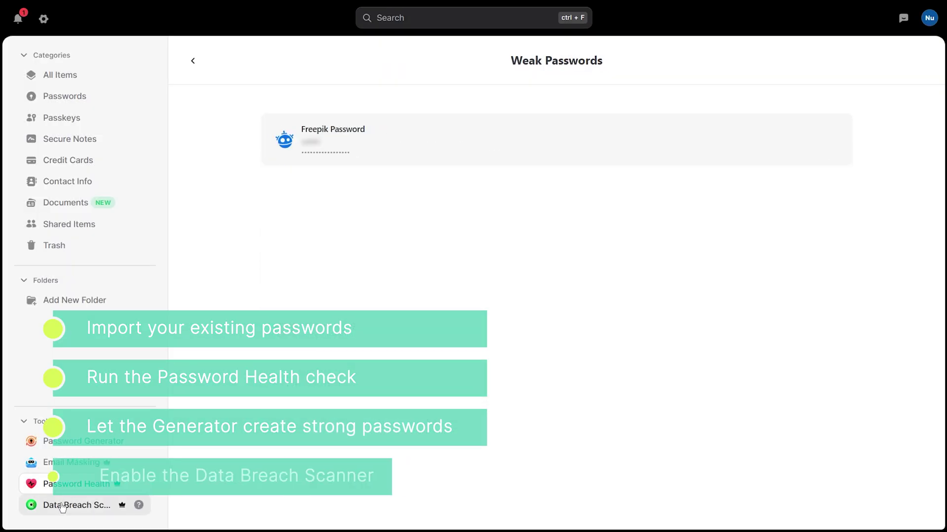
click(62, 505)
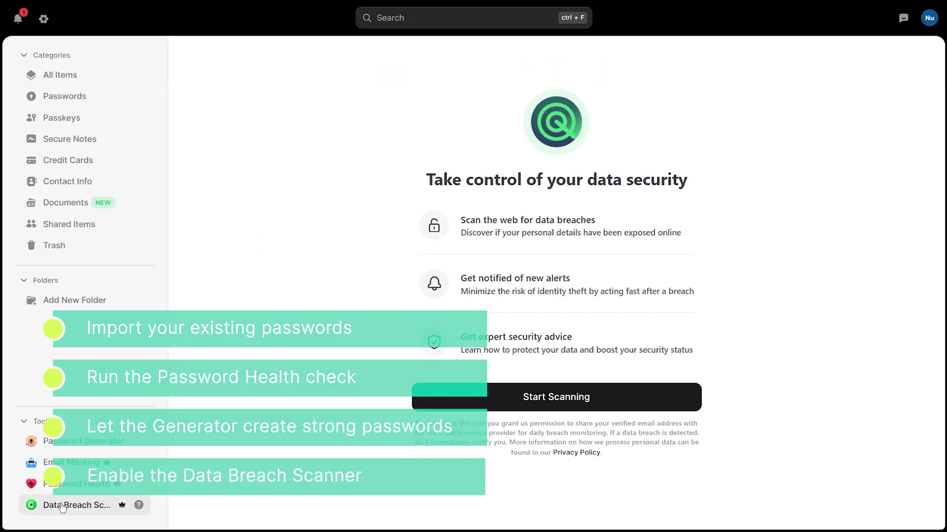
click(552, 405)
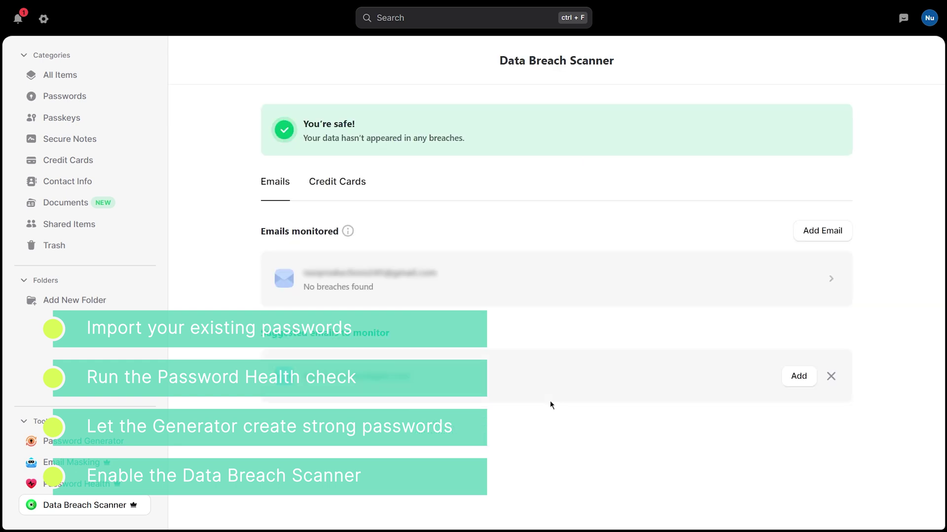